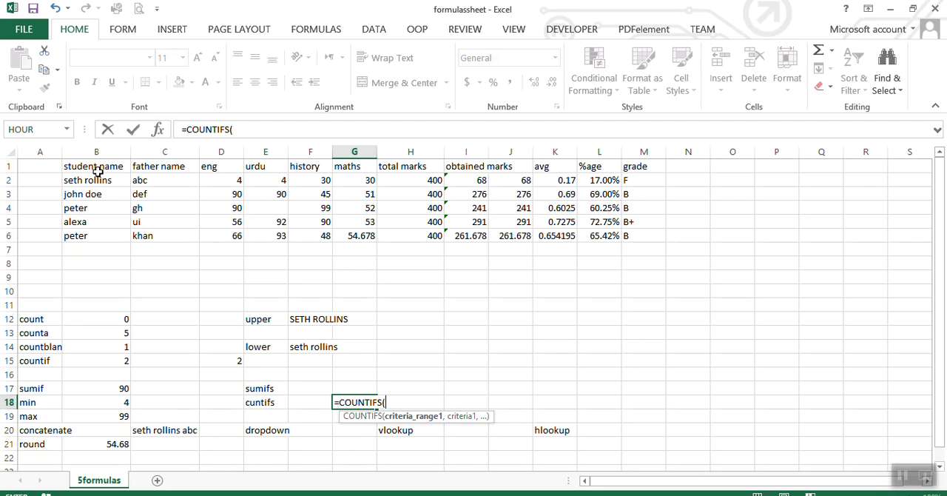
Complete the COUNTIFS formula in G18 with student names B2:B6 as the criteria range and B4 as the criterion.
{"action": "left_click_drag", "start_coordinate": [83, 180], "coordinate": [83, 235]}
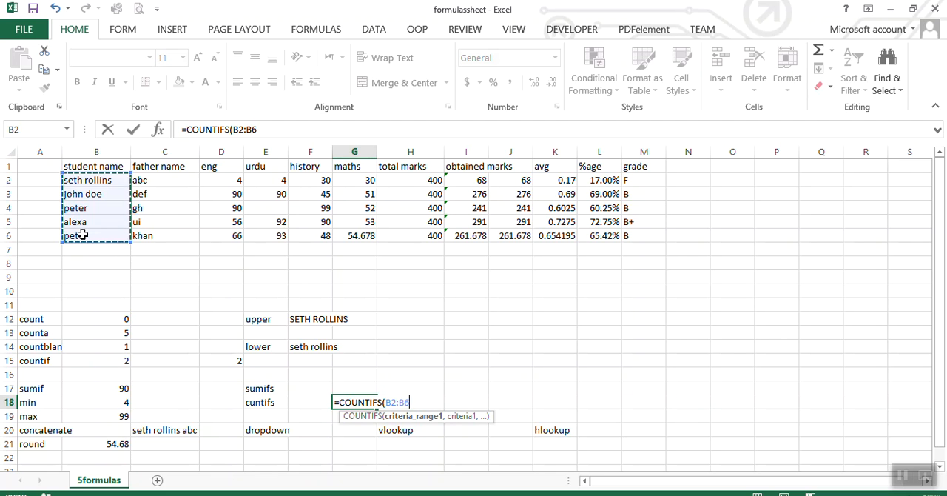
{"action": "type", "text": ","}
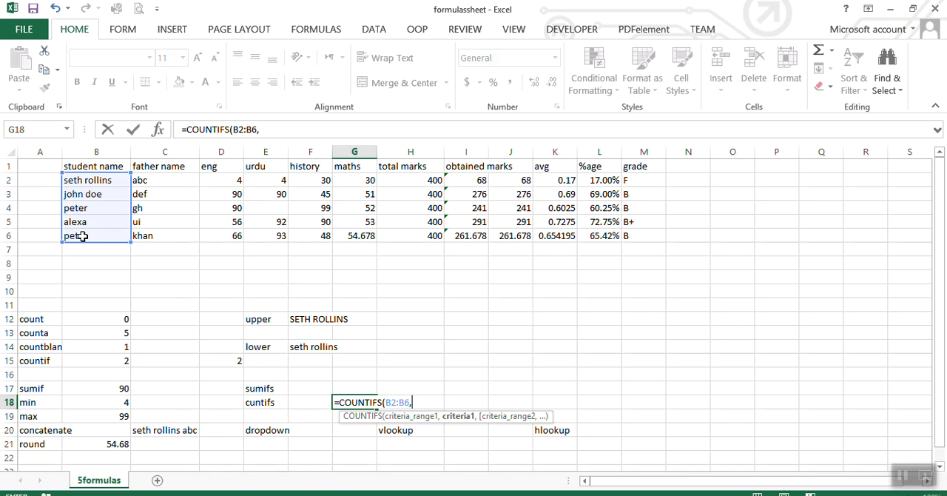
{"action": "left_click", "coordinate": [77, 210]}
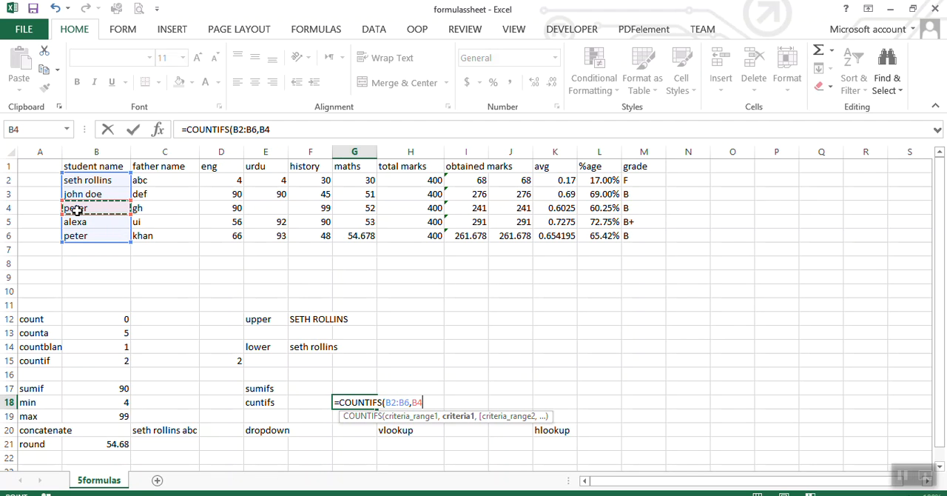
{"action": "type", "text": ")"}
{"action": "key", "text": "Return"}
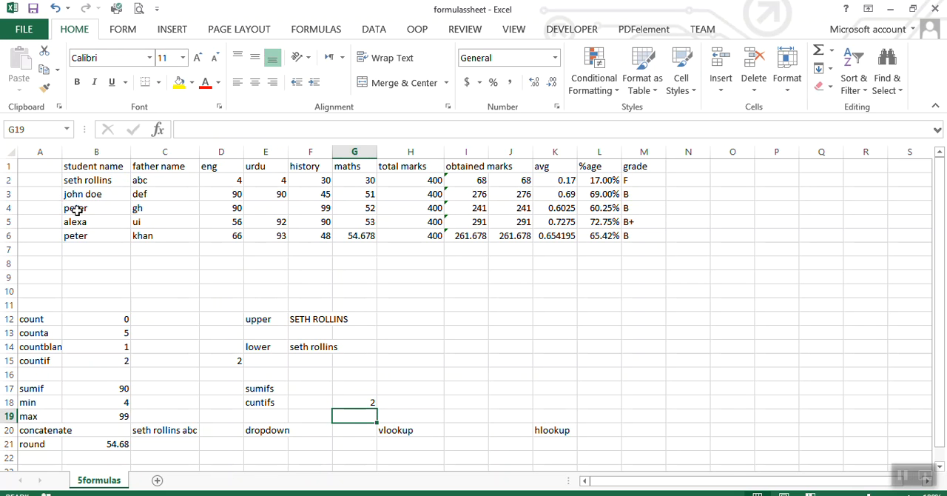
Extend the COUNTIFS formula in G18 with father names C2:C6 as the second criteria range and C4 as its criterion.
{"action": "left_click", "coordinate": [355, 400]}
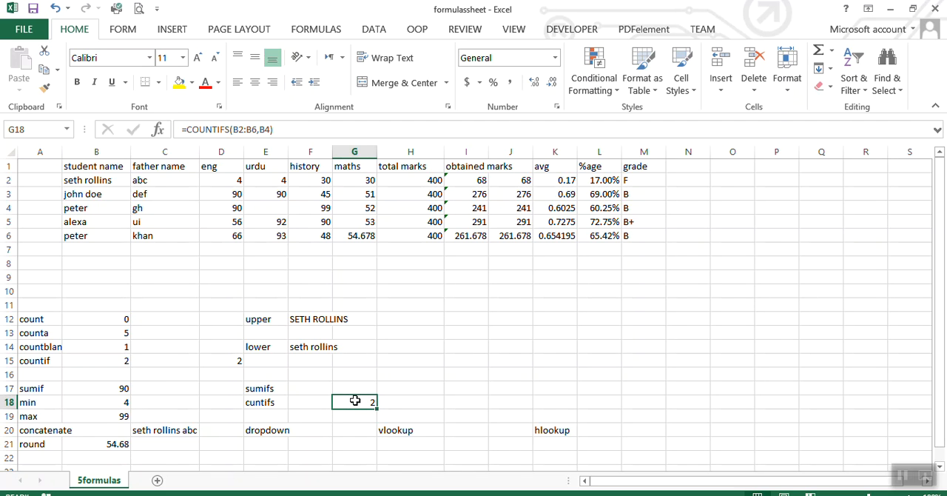
{"action": "double_click", "coordinate": [355, 400]}
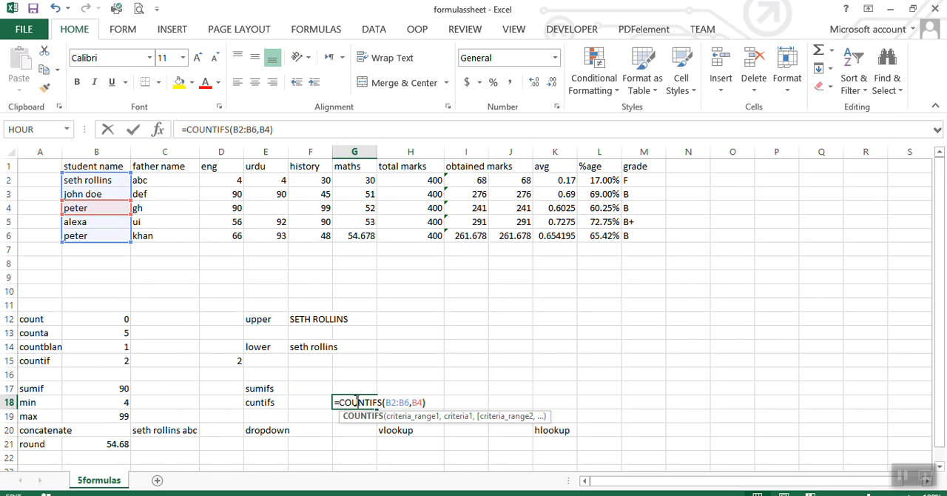
{"action": "left_click", "coordinate": [270, 130]}
{"action": "type", "text": ","}
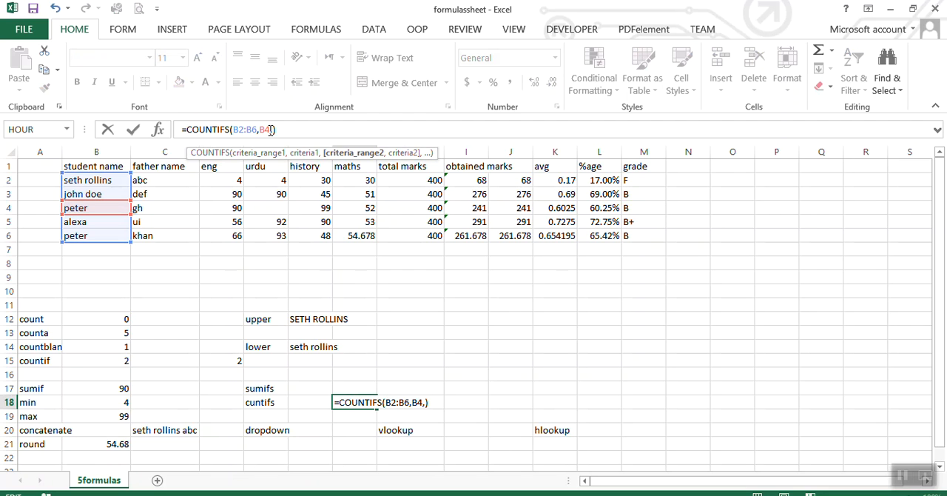
{"action": "left_click_drag", "start_coordinate": [182, 180], "coordinate": [175, 235]}
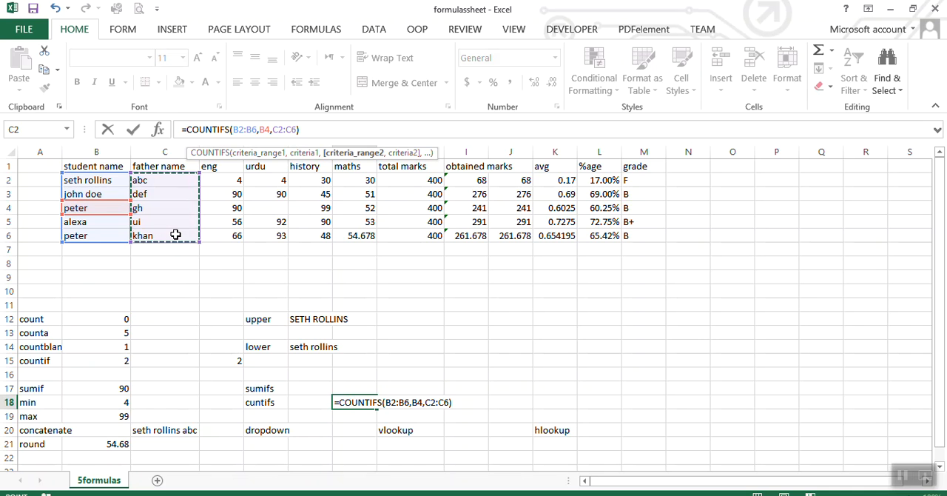
{"action": "type", "text": ","}
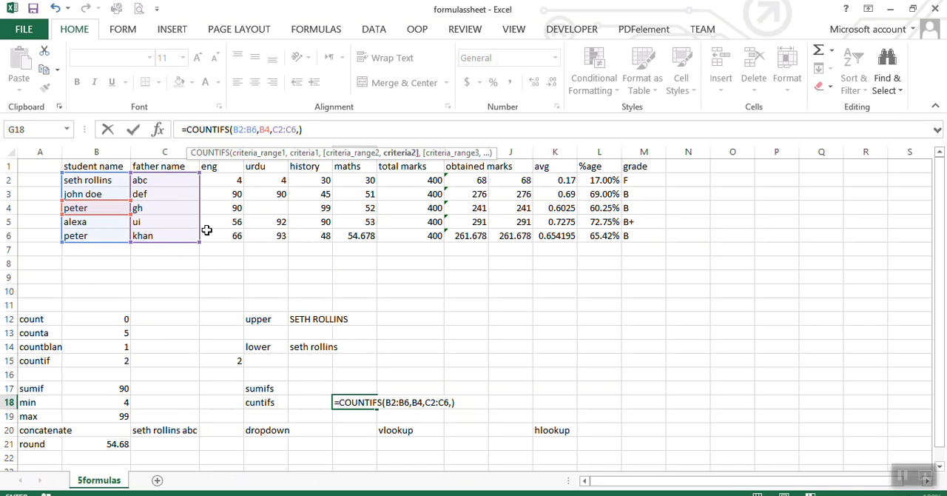
{"action": "left_click", "coordinate": [151, 208]}
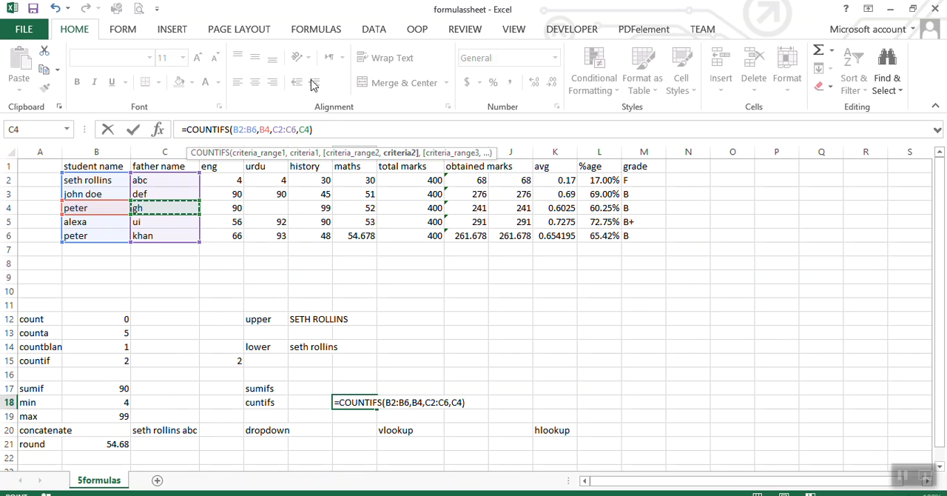
{"action": "left_click", "coordinate": [317, 130]}
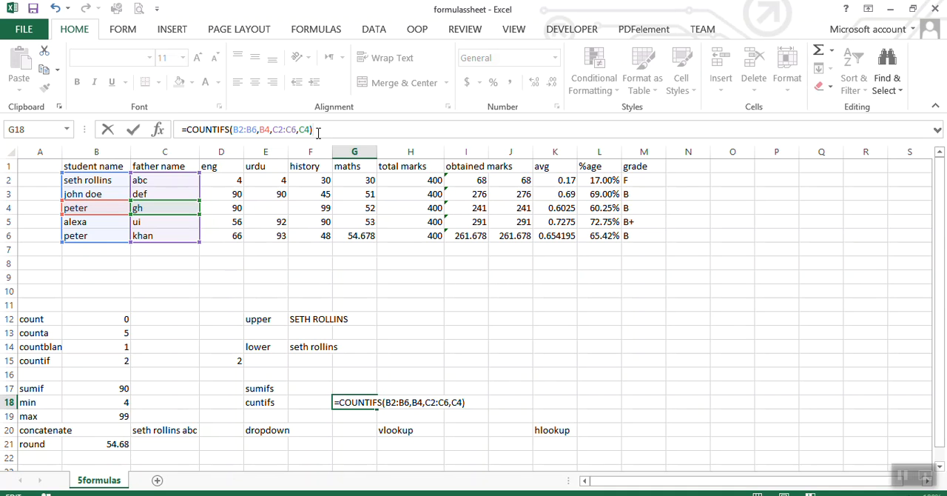
{"action": "key", "text": "Return"}
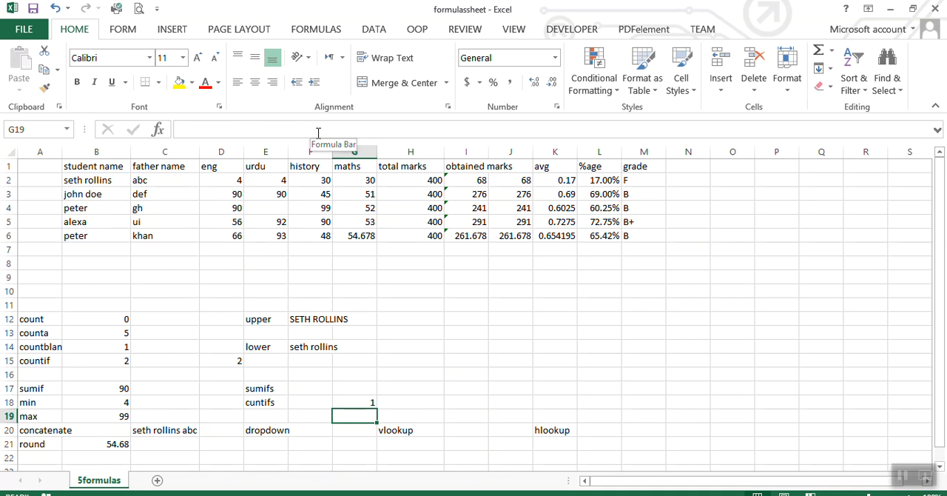
{"action": "left_click", "coordinate": [357, 401]}
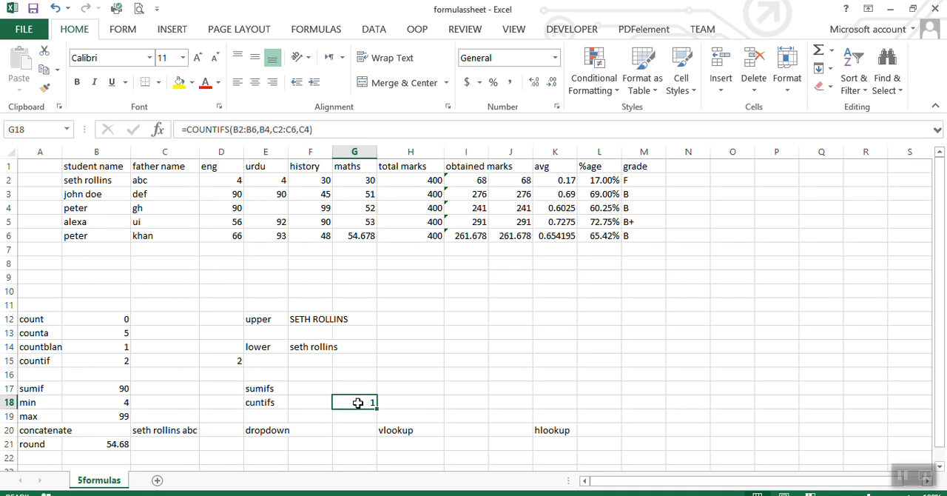
Test the COUNTIFS formula by changing the father name in C6 to gh, and undo that change.
{"action": "left_click", "coordinate": [144, 236]}
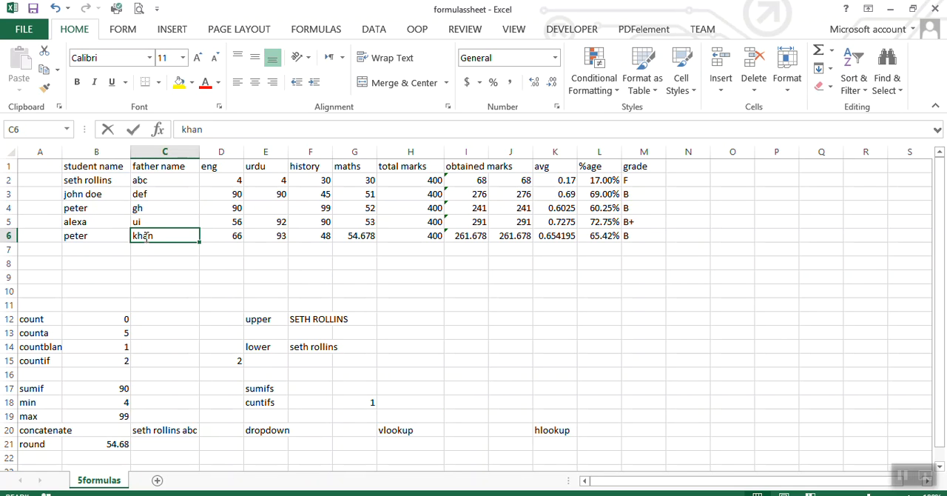
{"action": "type", "text": "gh"}
{"action": "left_click", "coordinate": [153, 274]}
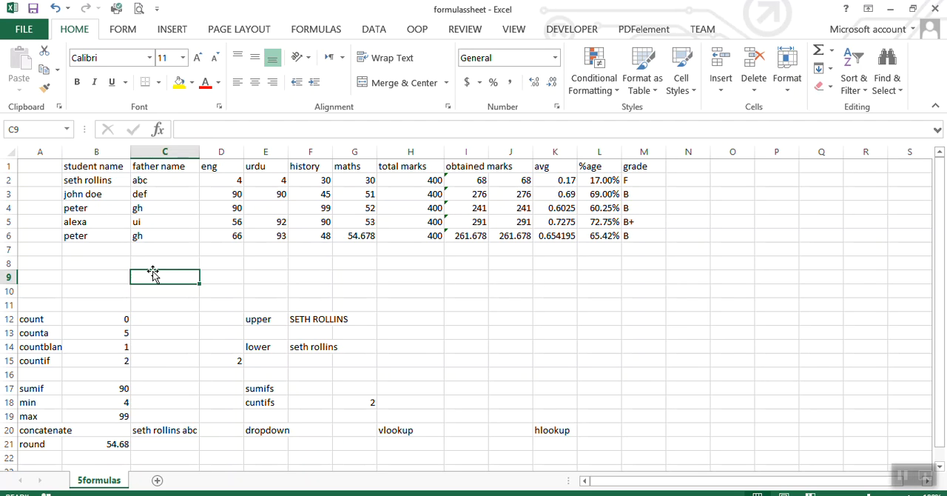
{"action": "key", "text": "ctrl+z"}
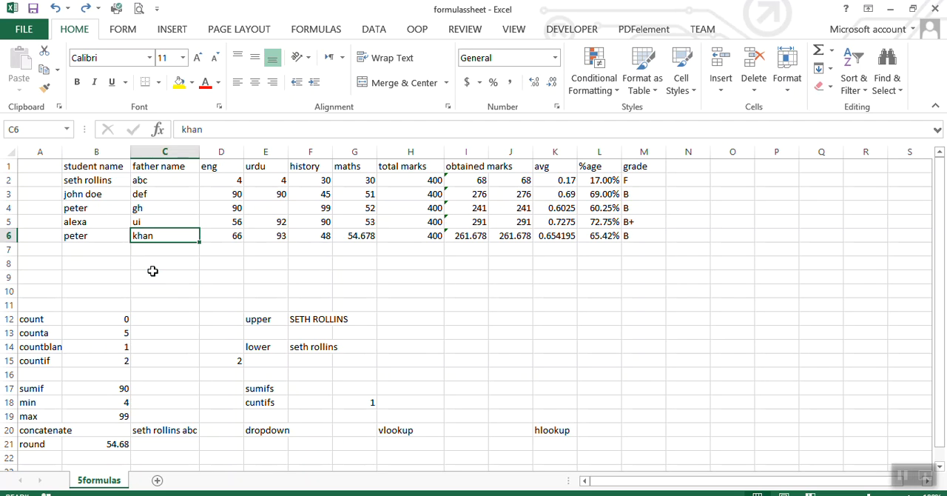
{"action": "left_click", "coordinate": [251, 273]}
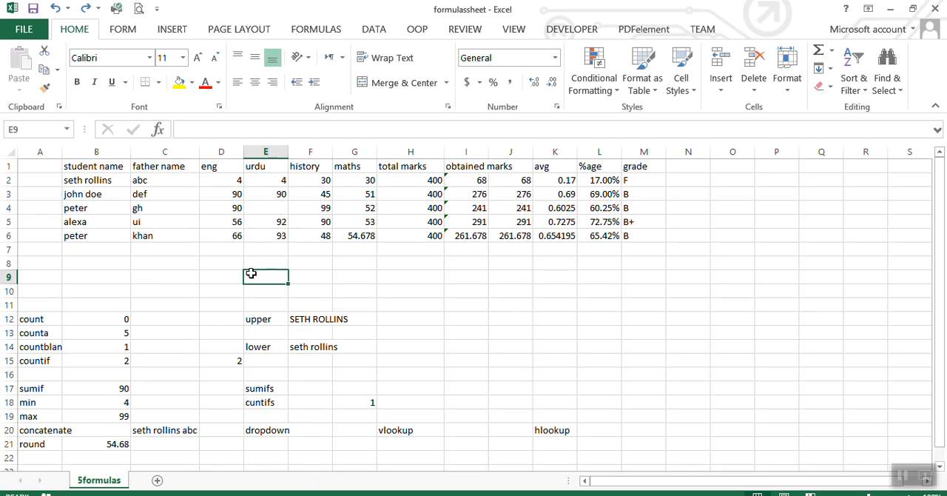
Enter a SUMIFS formula in G17 that sums D2:D6 with criteria range B2:B6 and criterion B4.
{"action": "left_click", "coordinate": [351, 388]}
{"action": "type", "text": "=sum"}
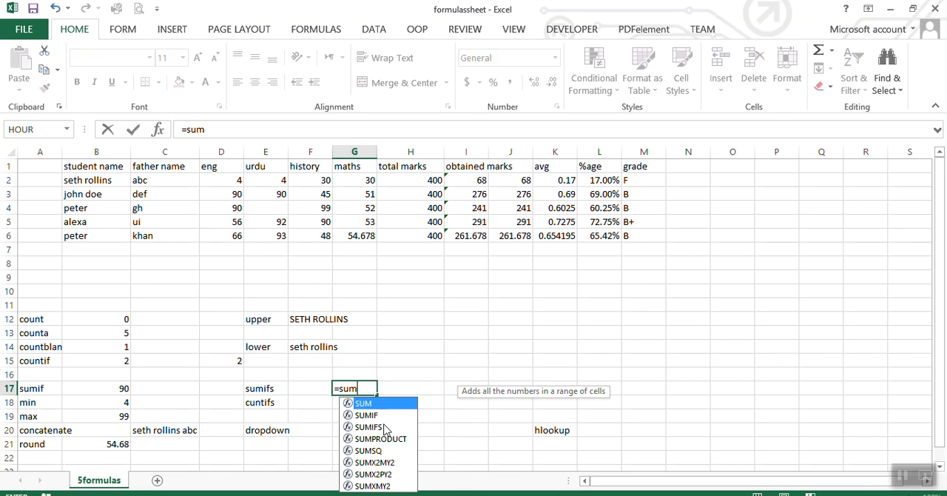
{"action": "double_click", "coordinate": [383, 427]}
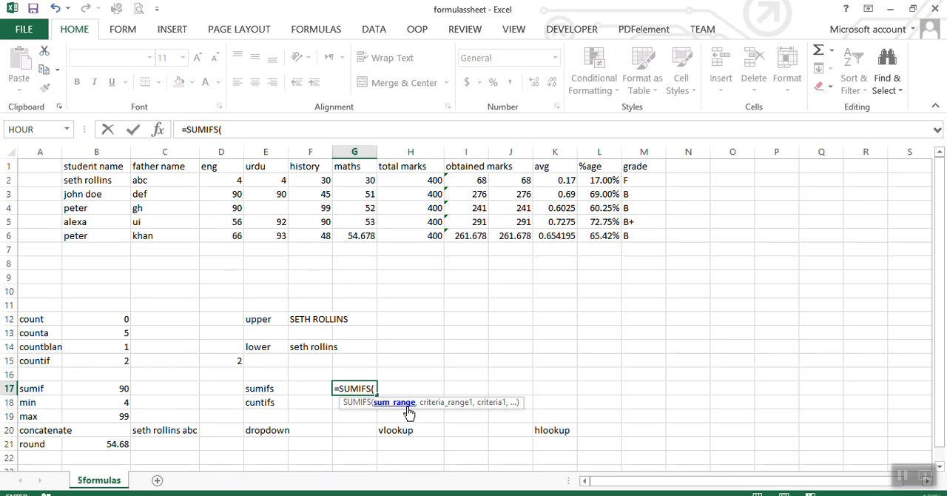
{"action": "left_click_drag", "start_coordinate": [225, 180], "coordinate": [219, 233]}
{"action": "type", "text": ","}
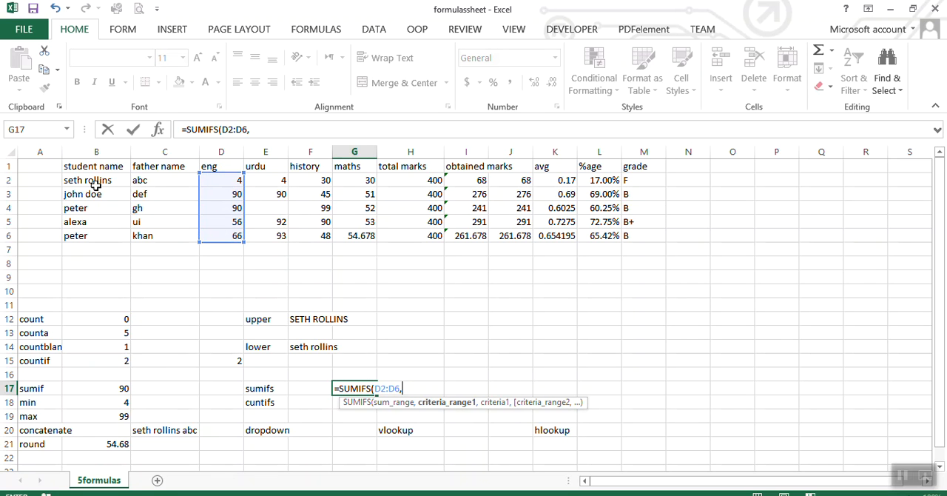
{"action": "left_click_drag", "start_coordinate": [93, 180], "coordinate": [87, 236]}
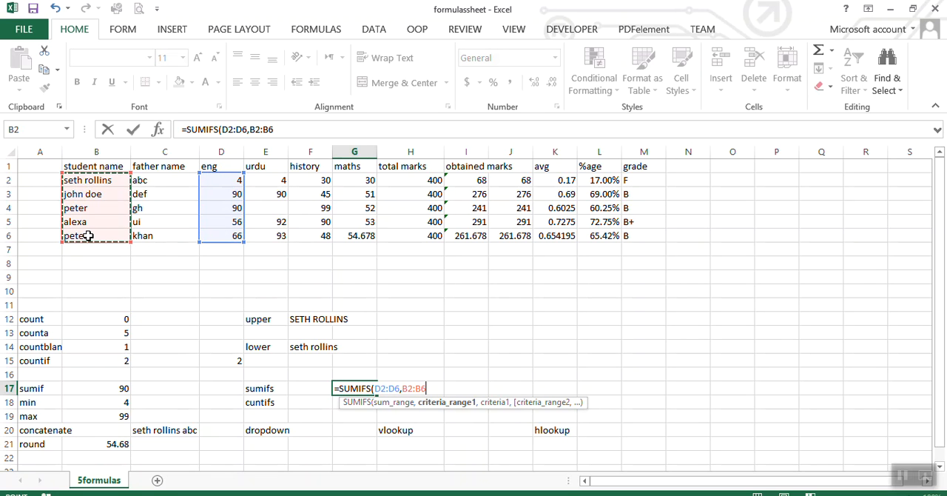
{"action": "type", "text": ","}
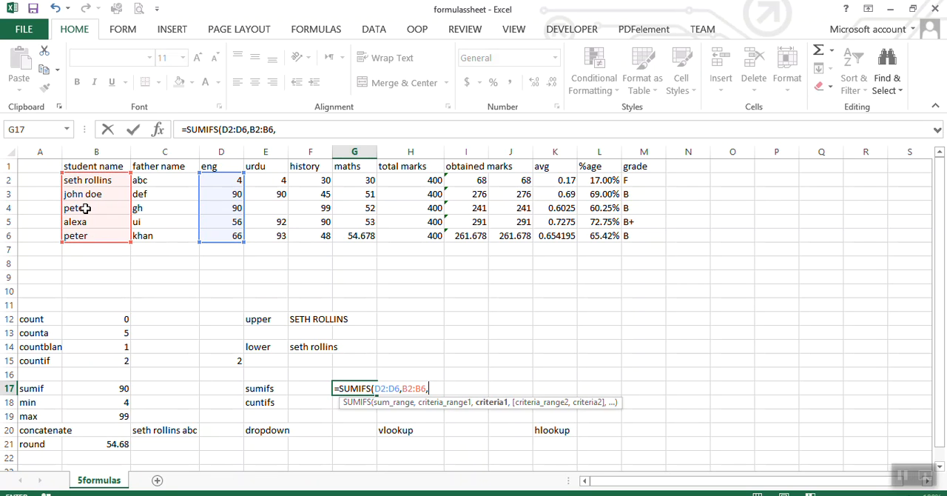
{"action": "left_click", "coordinate": [86, 211]}
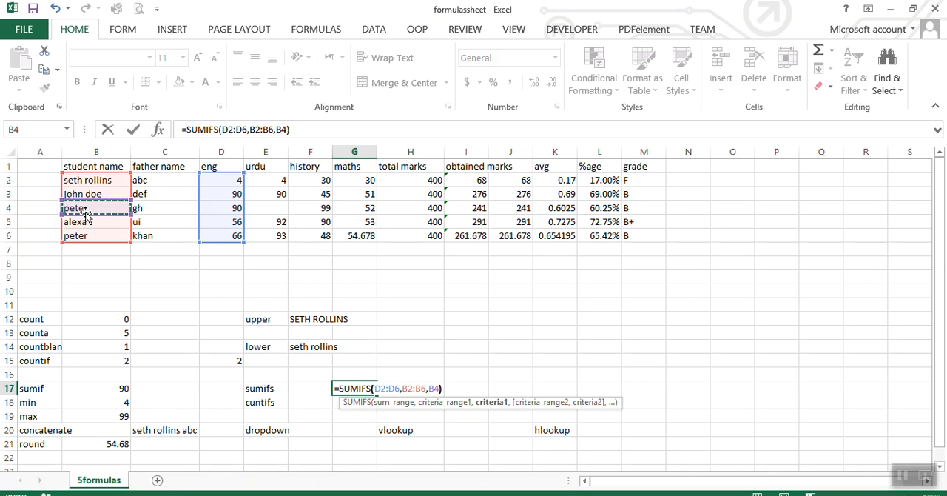
{"action": "type", "text": ")"}
{"action": "key", "text": "Return"}
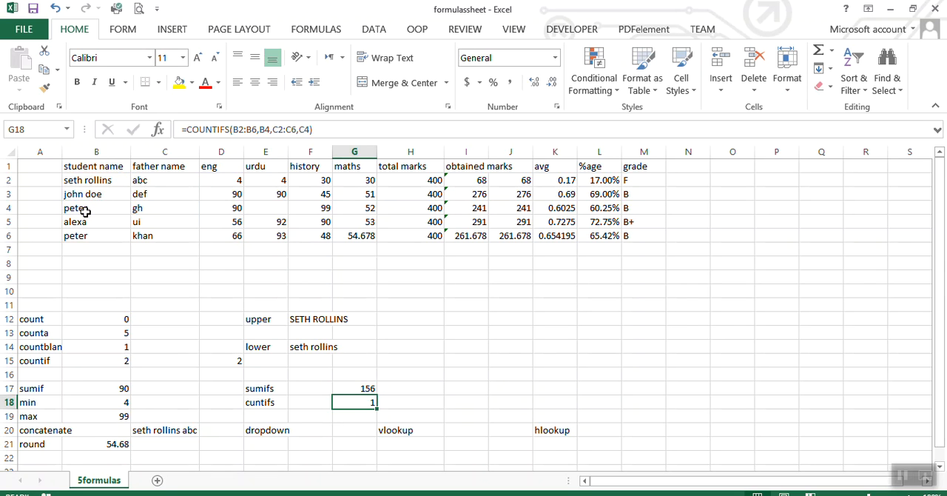
Reopen the SUMIFS formula in G17 for editing and add a comma after the B4 criterion.
{"action": "left_click", "coordinate": [347, 386]}
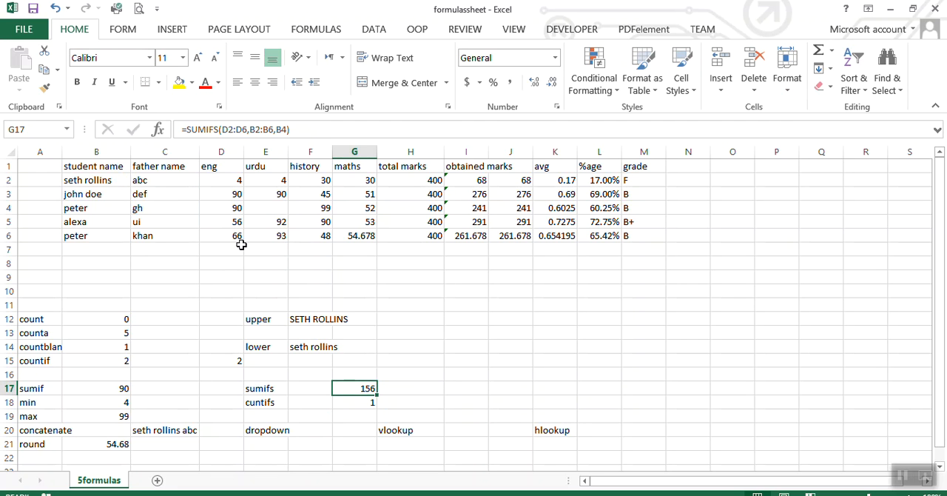
{"action": "left_click", "coordinate": [287, 130]}
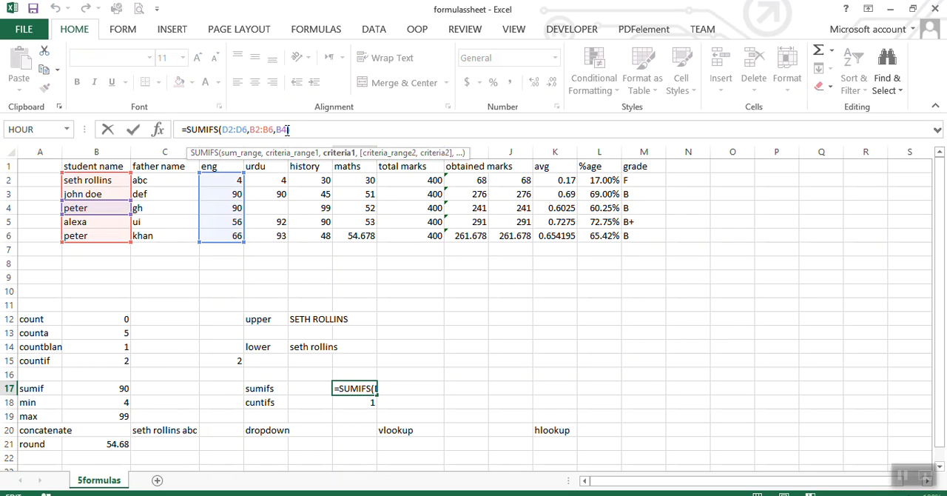
{"action": "type", "text": ","}
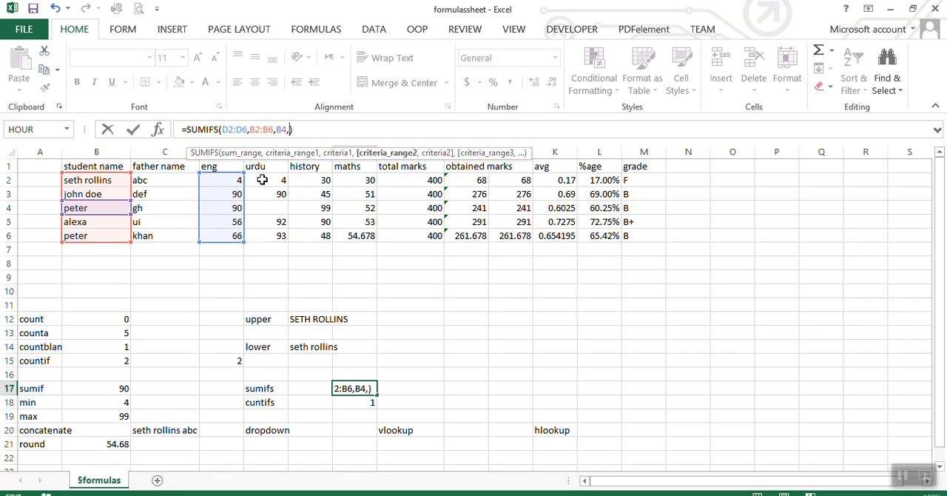
{"action": "left_click_drag", "start_coordinate": [172, 181], "coordinate": [167, 231]}
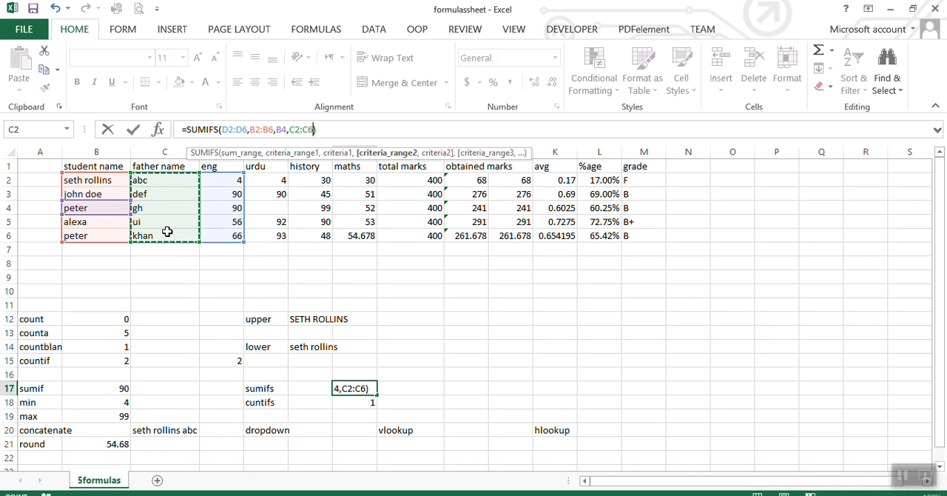
{"action": "key", "text": "BackSpace"}
{"action": "key", "text": "BackSpace"}
{"action": "key", "text": "BackSpace"}
{"action": "key", "text": "BackSpace"}
{"action": "key", "text": "BackSpace"}
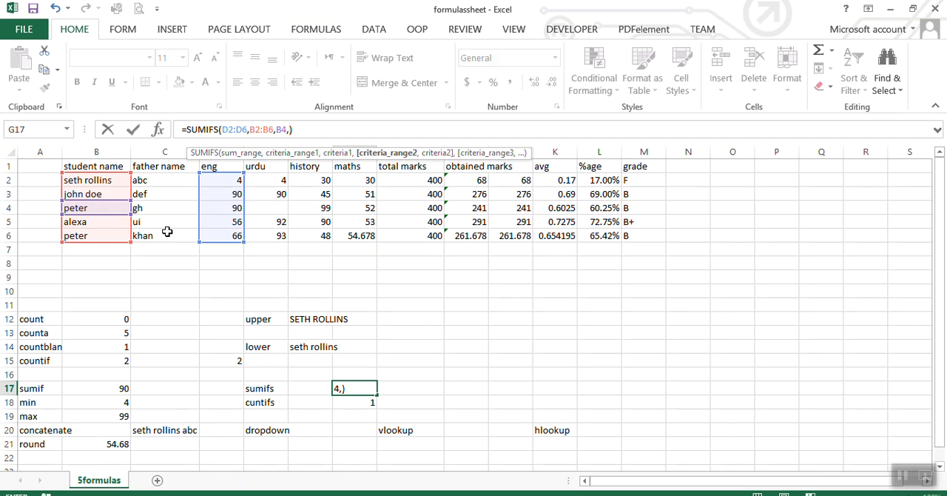
Add obtained marks I2:I6 as the second SUMIFS criteria range with I4 as its criterion, and commit the formula in G17.
{"action": "left_click_drag", "start_coordinate": [469, 180], "coordinate": [468, 234]}
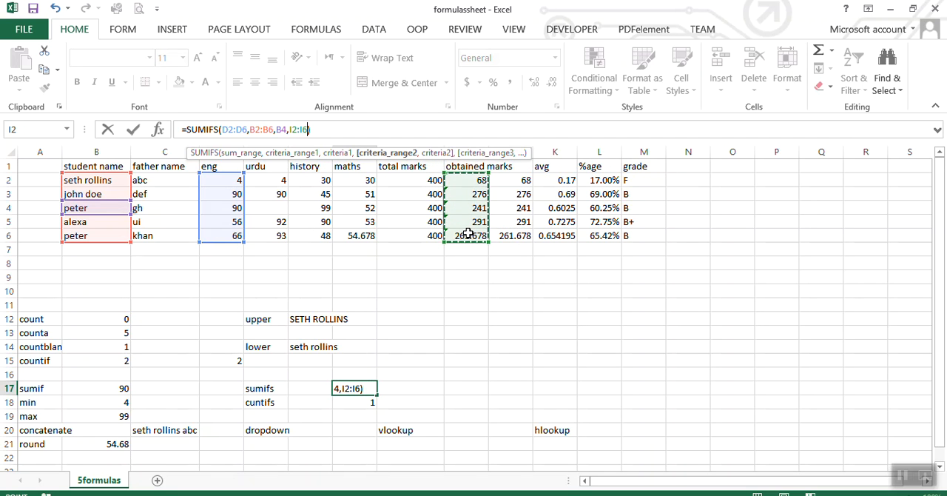
{"action": "type", "text": ","}
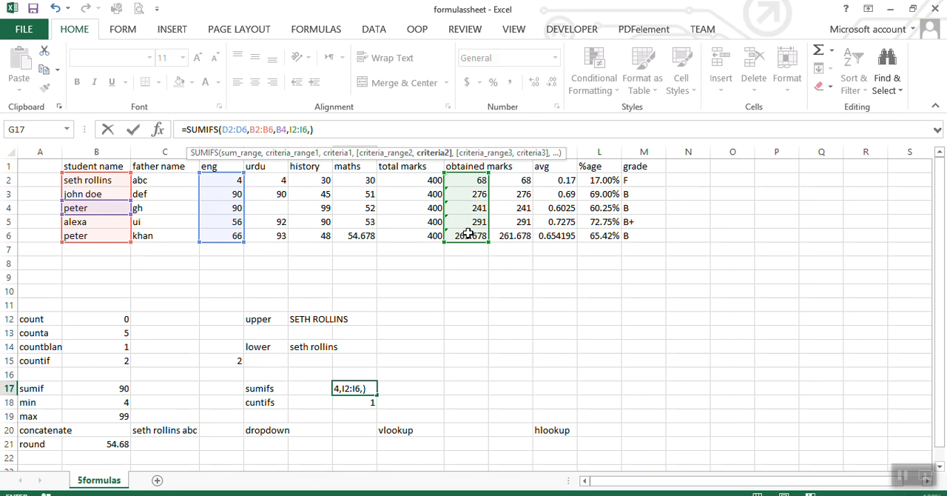
{"action": "left_click", "coordinate": [459, 212]}
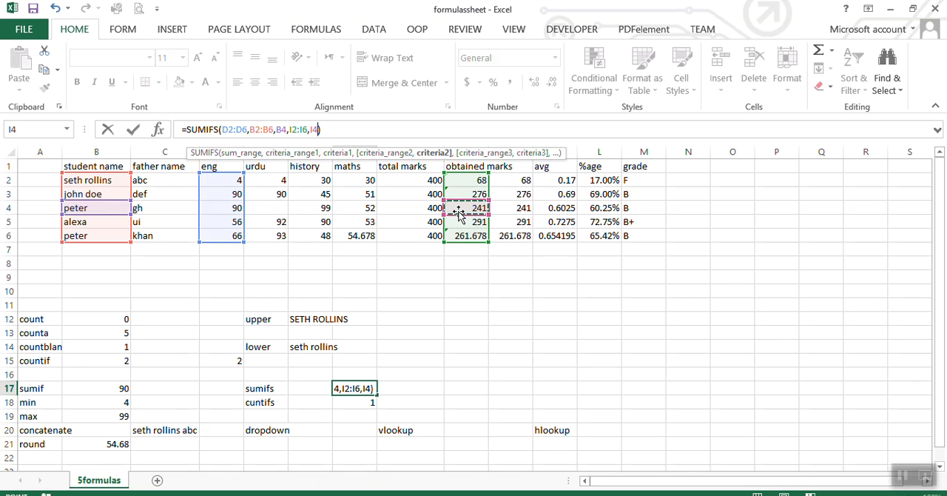
{"action": "left_click", "coordinate": [335, 127]}
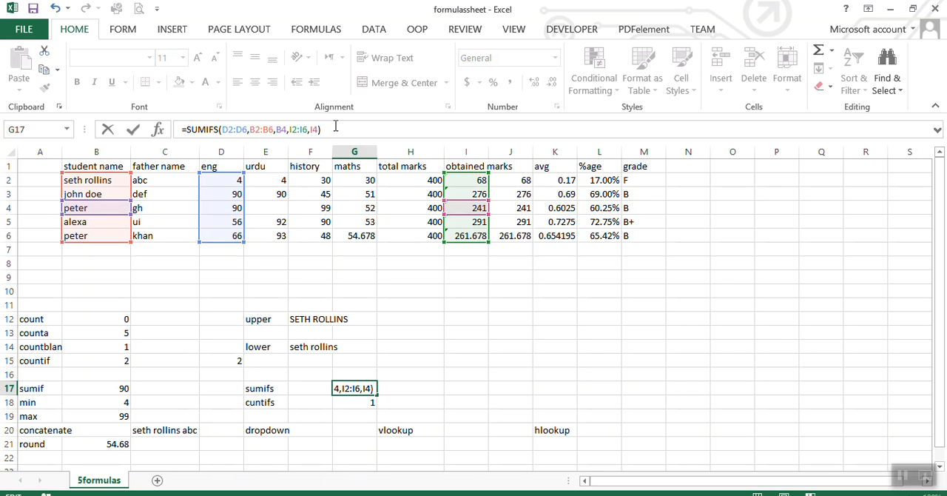
{"action": "key", "text": "Return"}
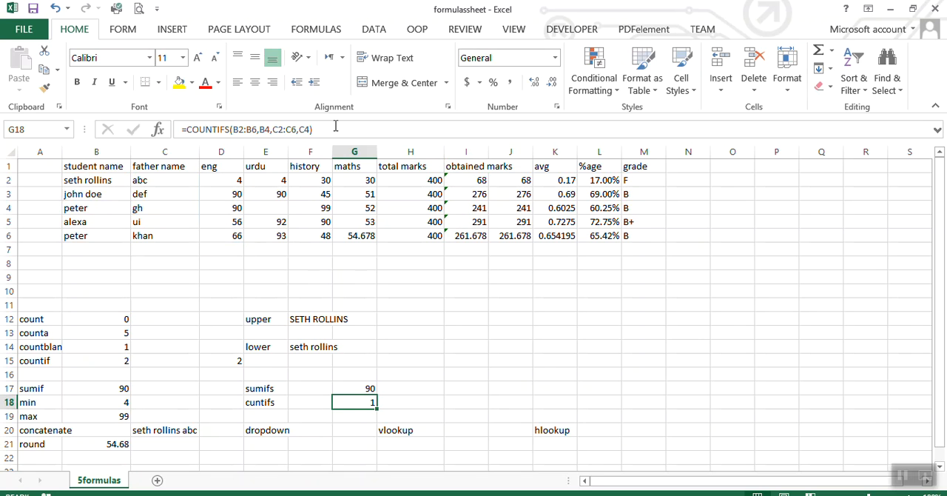
{"action": "left_click", "coordinate": [352, 389]}
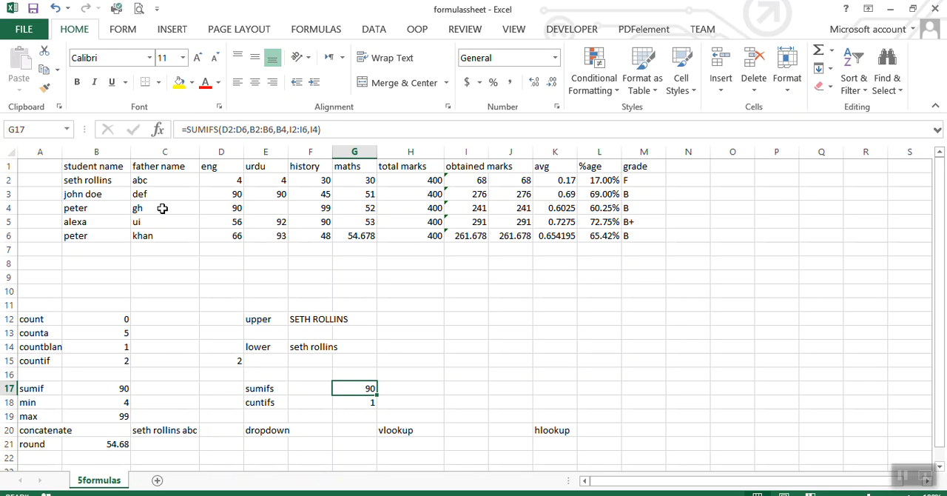
Review the cells behind the SUMIFS result: criteria cells B4 and I4 and the English mark in D4.
{"action": "left_click", "coordinate": [111, 209]}
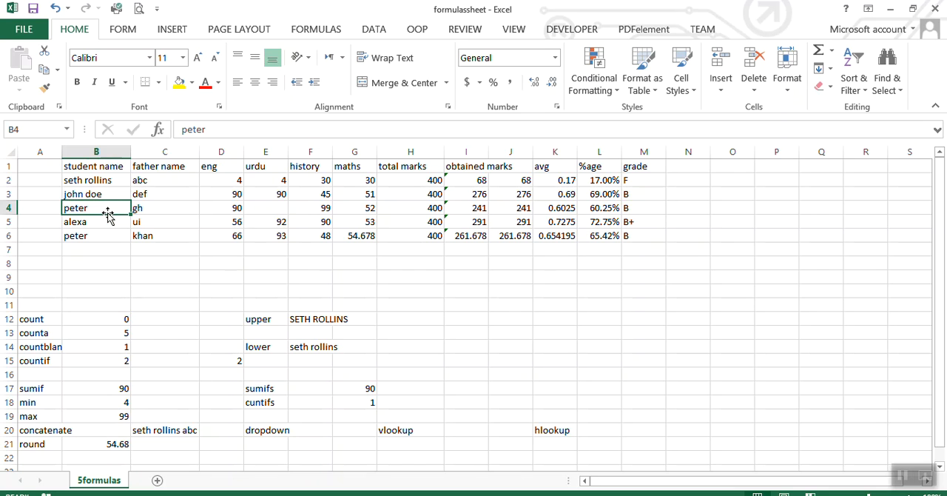
{"action": "left_click", "coordinate": [460, 210]}
{"action": "left_click", "coordinate": [231, 209]}
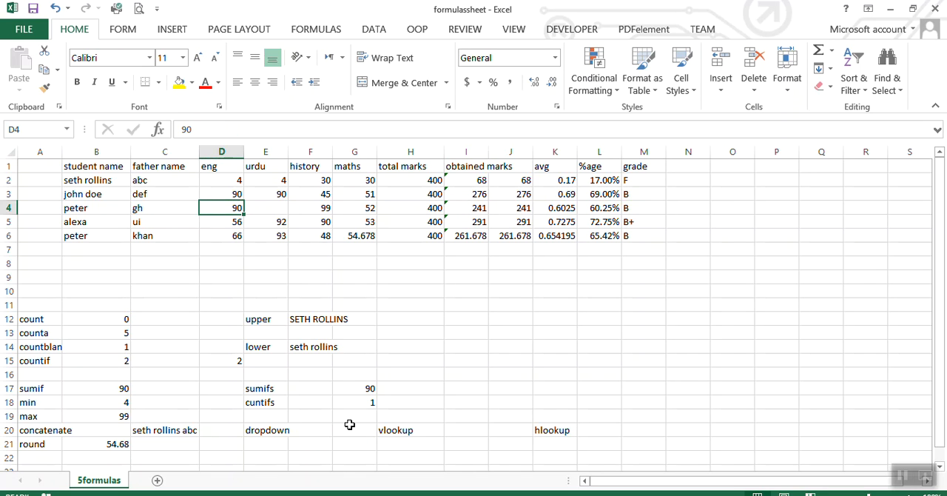
Start a VLOOKUP formula in I20 with B4 as the lookup value and B1:M6 as the table array.
{"action": "left_click", "coordinate": [453, 430]}
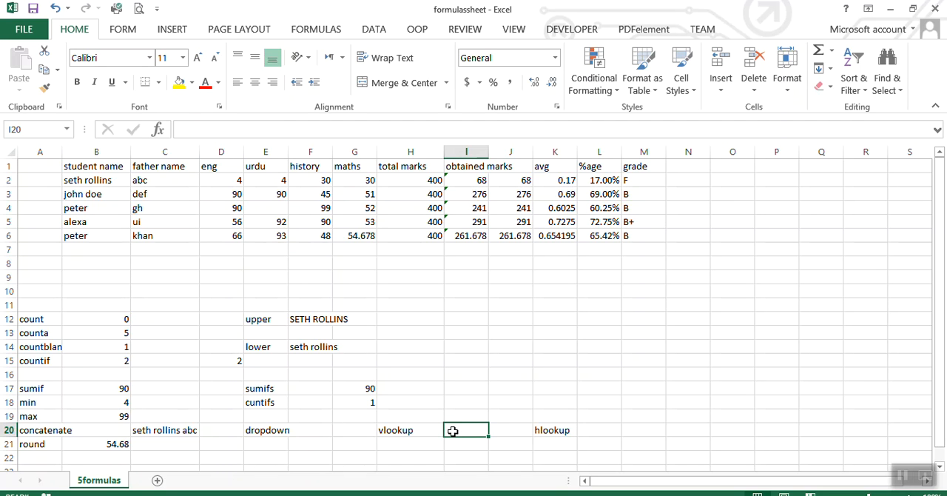
{"action": "type", "text": "="}
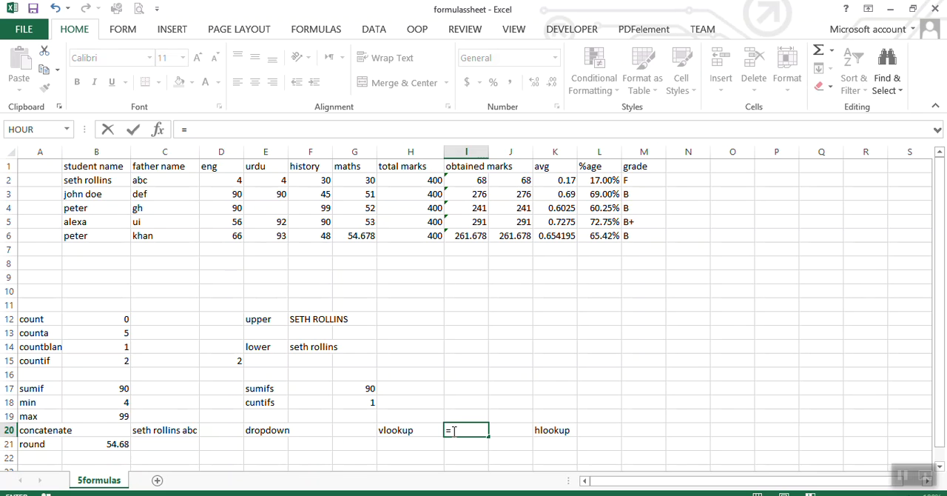
{"action": "type", "text": "vl"}
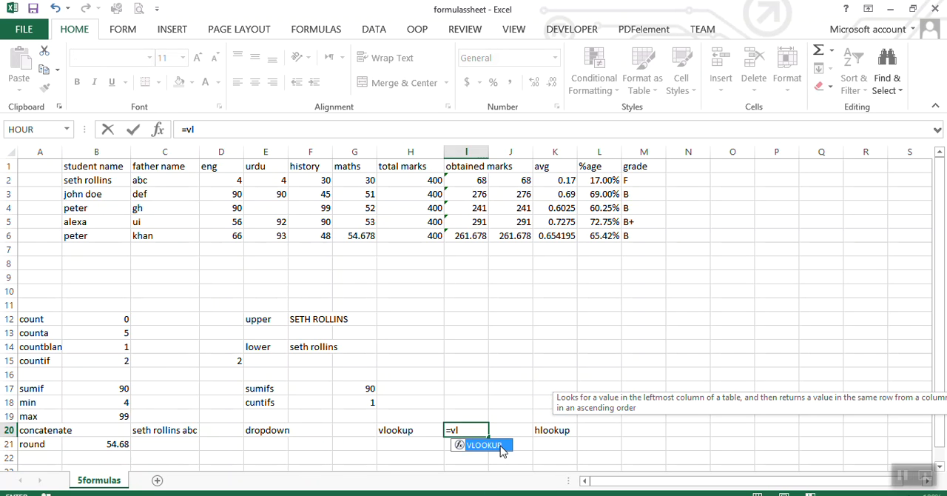
{"action": "double_click", "coordinate": [502, 445]}
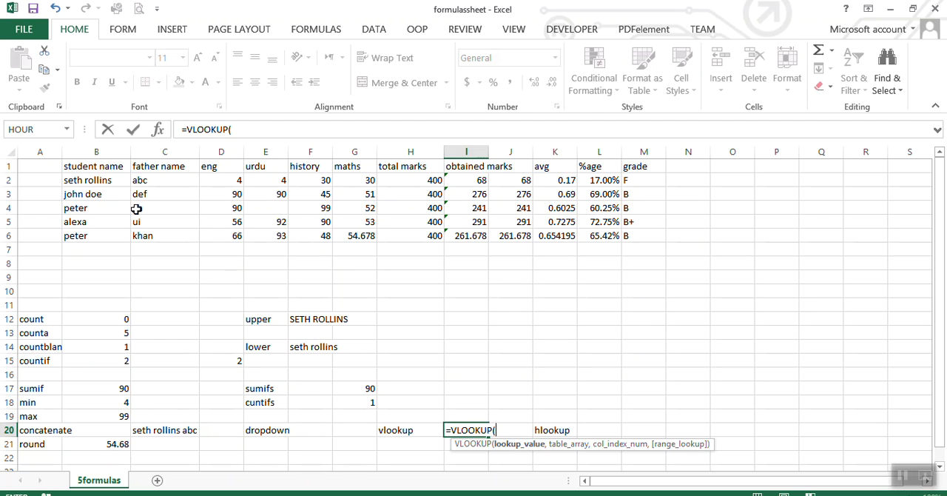
{"action": "left_click", "coordinate": [97, 207]}
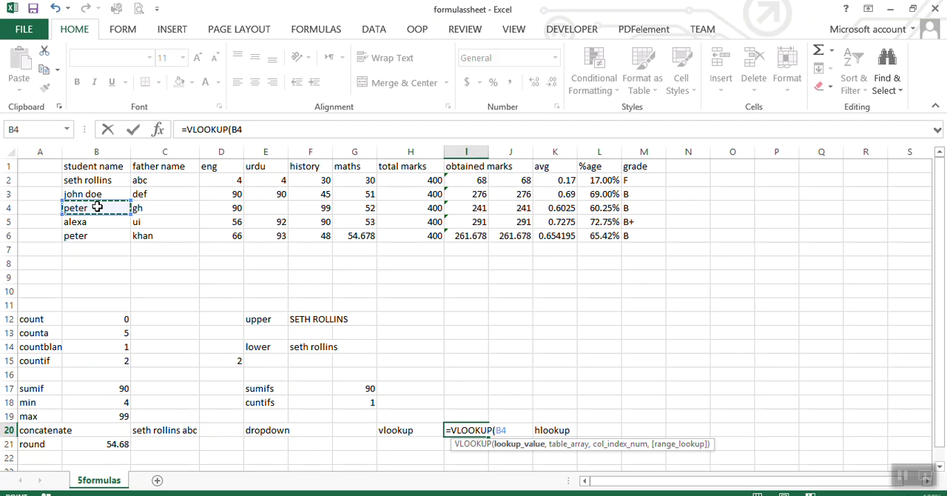
{"action": "type", "text": ","}
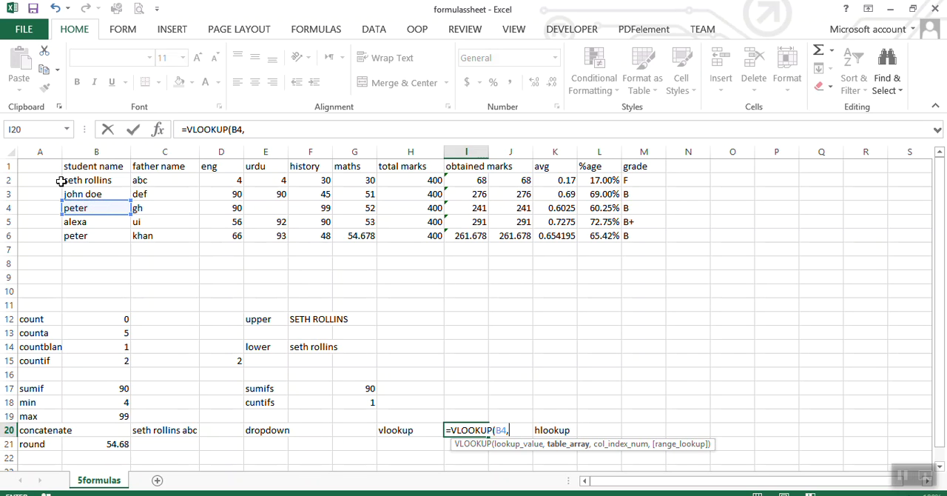
{"action": "left_click_drag", "start_coordinate": [79, 170], "coordinate": [629, 235]}
{"action": "type", "text": ","}
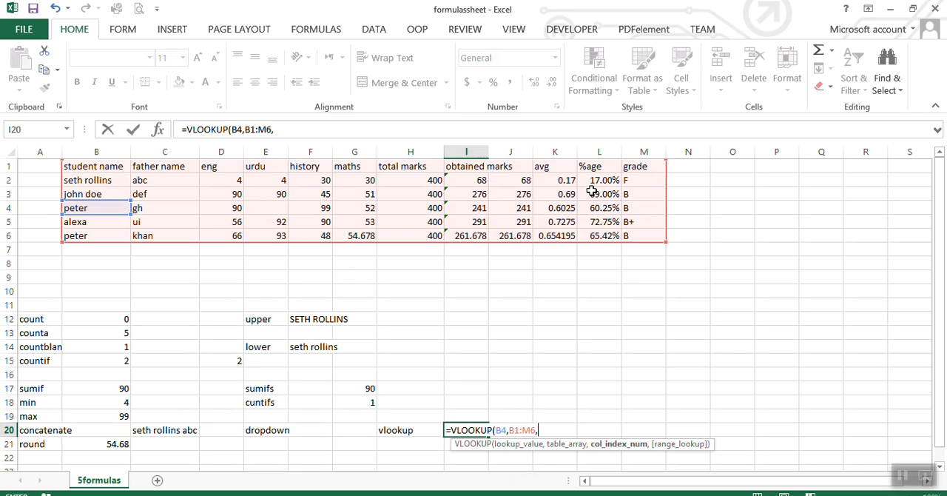
Complete the VLOOKUP formula in I20 with column index 11 and FALSE for an exact match, and commit it.
{"action": "left_click", "coordinate": [285, 129]}
{"action": "type", "text": "11,"}
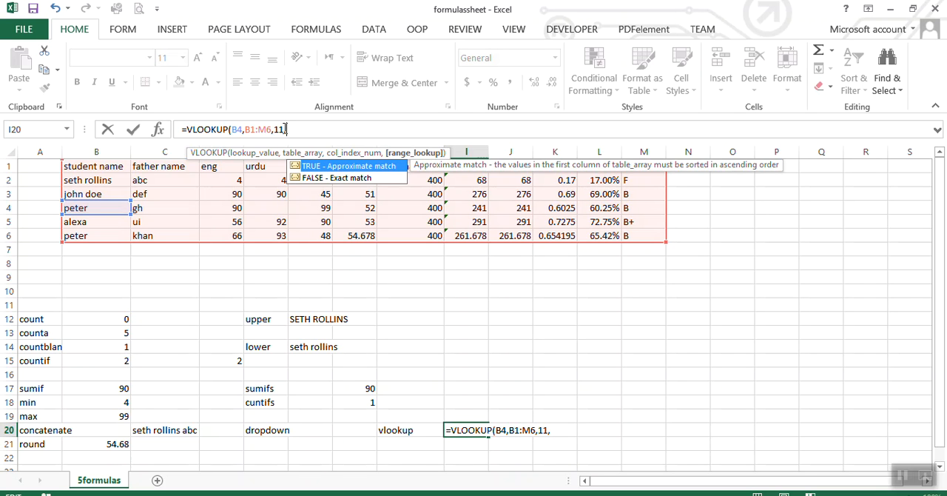
{"action": "double_click", "coordinate": [318, 178]}
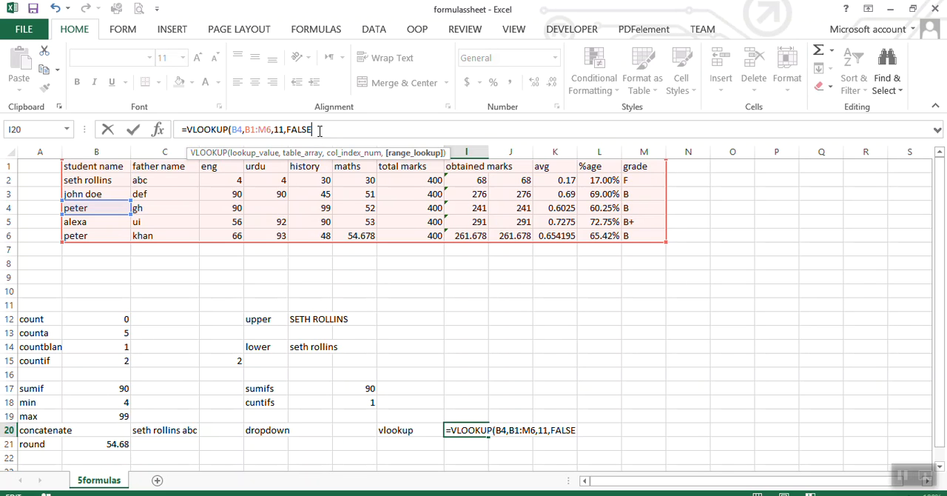
{"action": "key", "text": "Return"}
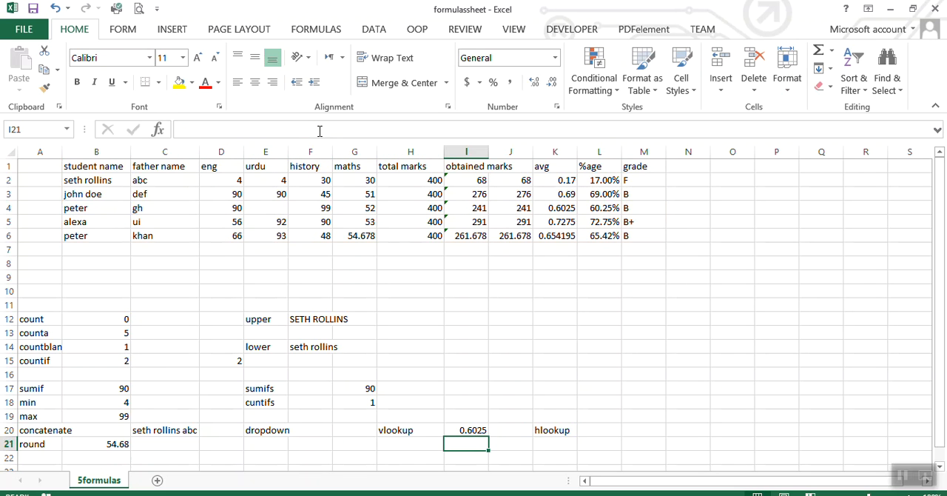
Change the column index of the VLOOKUP formula in I20 to 12, and undo that change.
{"action": "left_click", "coordinate": [463, 432]}
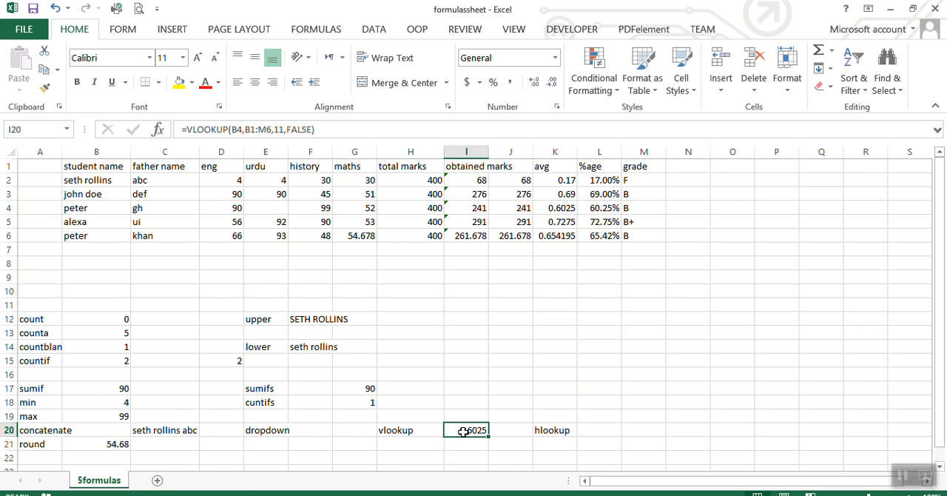
{"action": "left_click", "coordinate": [283, 130]}
{"action": "key", "text": "BackSpace"}
{"action": "type", "text": "2"}
{"action": "left_click", "coordinate": [323, 130]}
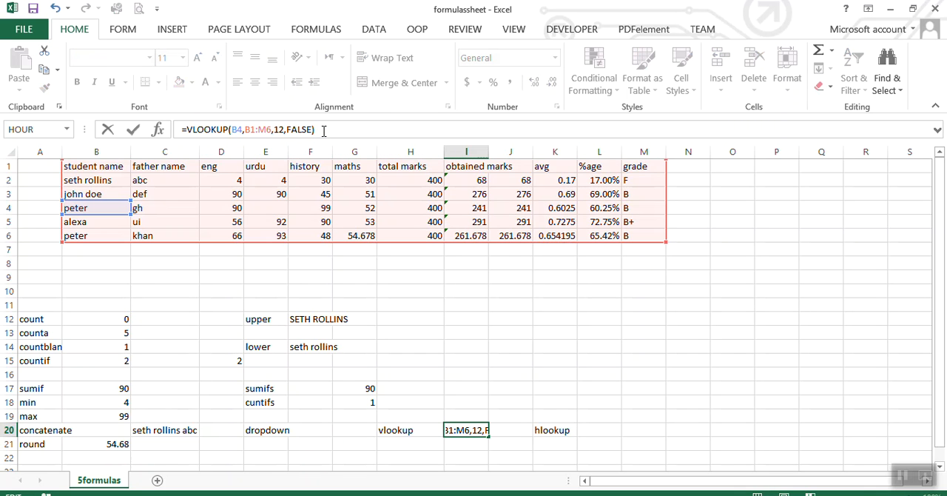
{"action": "key", "text": "Return"}
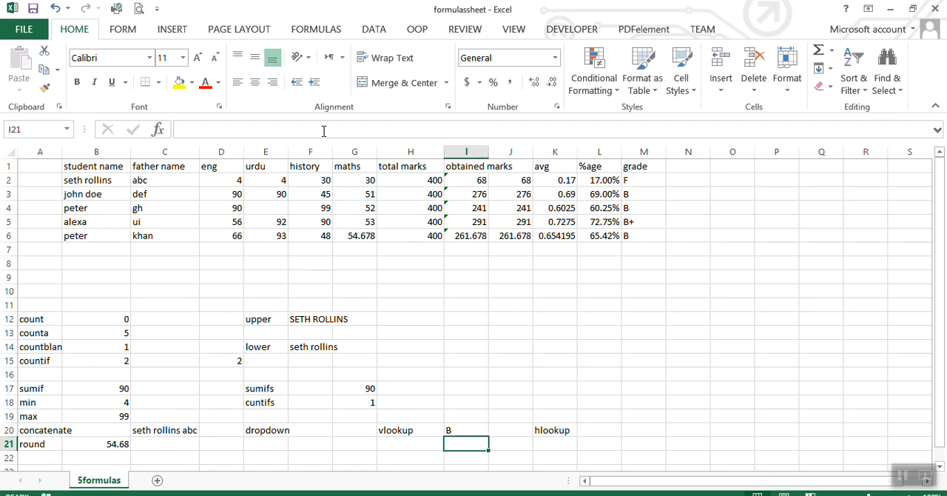
{"action": "left_click", "coordinate": [448, 427]}
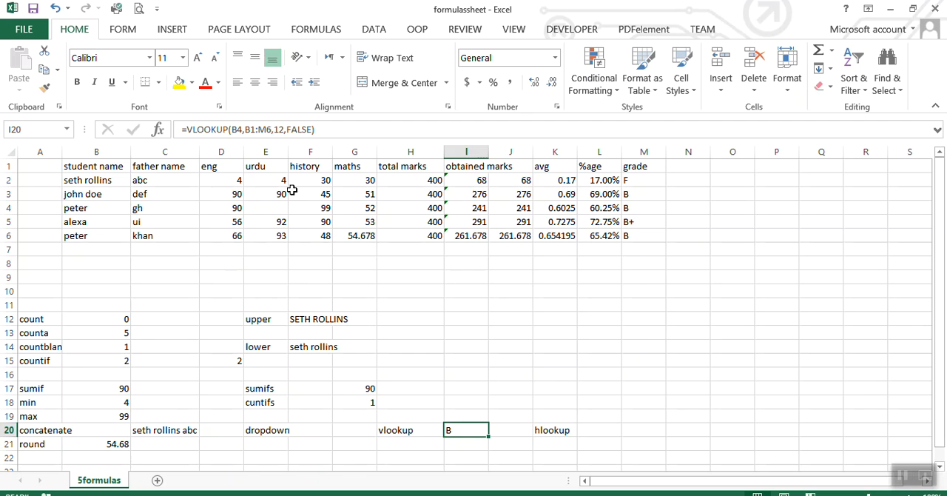
{"action": "key", "text": "ctrl+z"}
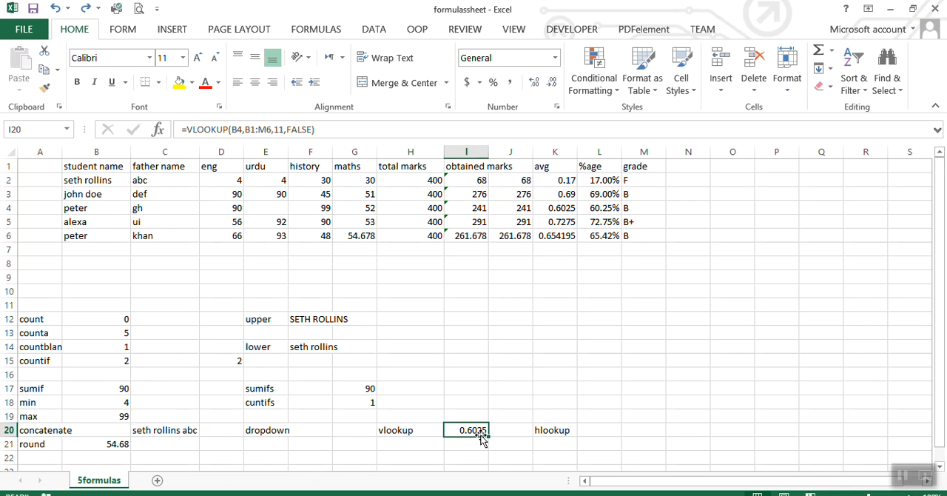
Add a dropdown to G20 using List data validation with the student names in B2:B6 as the source.
{"action": "left_click", "coordinate": [336, 435]}
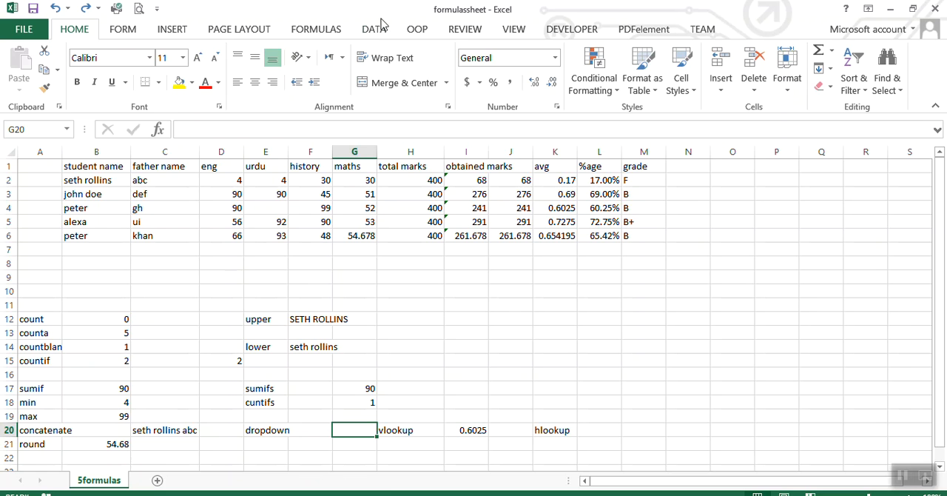
{"action": "left_click", "coordinate": [373, 29]}
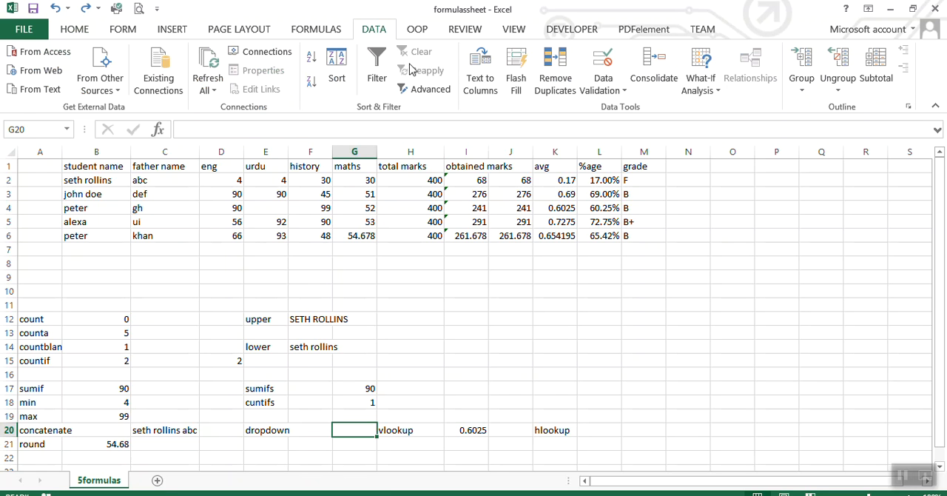
{"action": "left_click", "coordinate": [597, 94]}
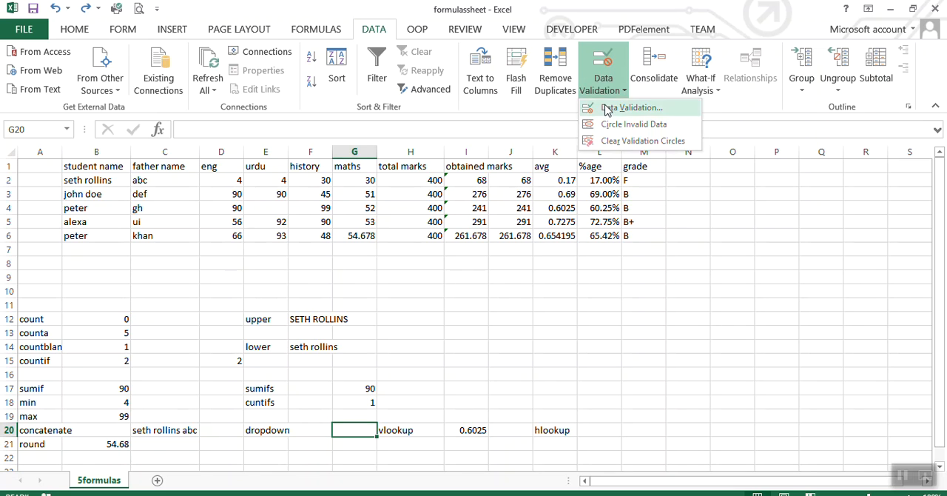
{"action": "left_click", "coordinate": [608, 108]}
{"action": "left_click", "coordinate": [602, 96]}
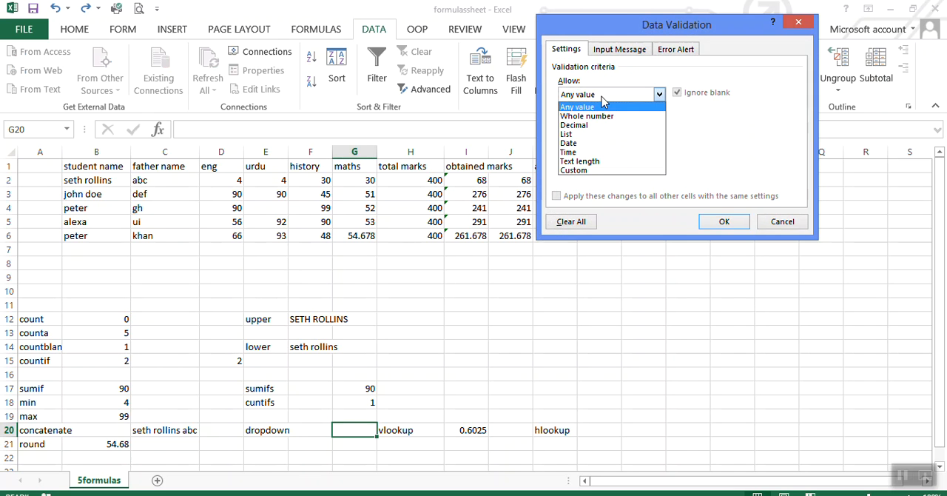
{"action": "left_click", "coordinate": [577, 133]}
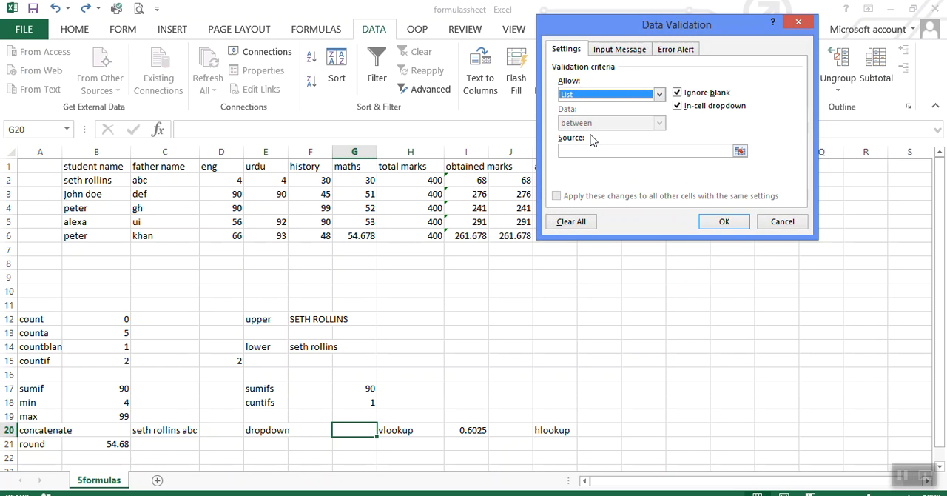
{"action": "left_click", "coordinate": [739, 151]}
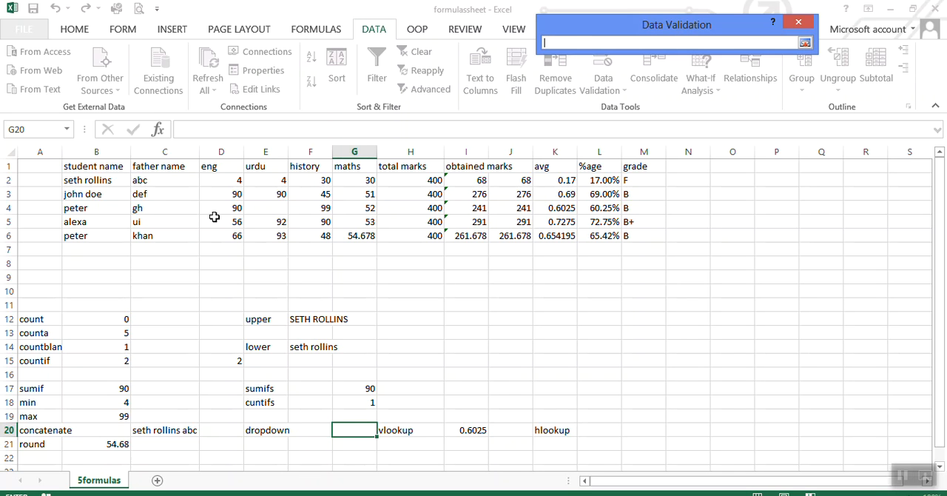
{"action": "left_click_drag", "start_coordinate": [101, 181], "coordinate": [100, 234]}
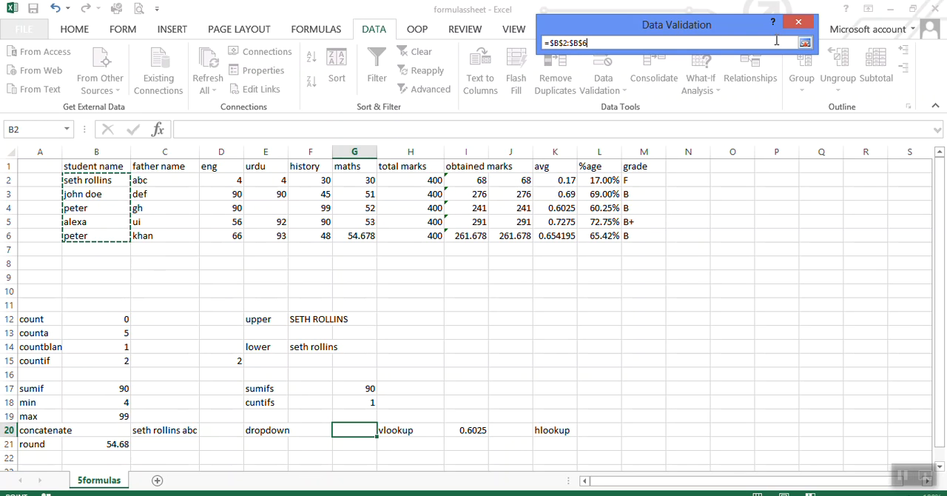
{"action": "left_click", "coordinate": [805, 43]}
{"action": "left_click", "coordinate": [722, 222]}
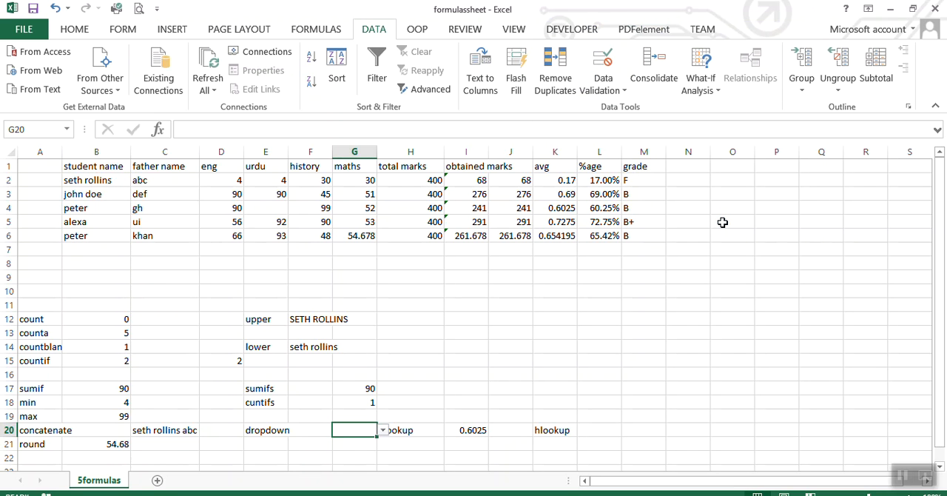
Widen column G to fit the student names and select the name matching B4 from the G20 dropdown.
{"action": "left_click", "coordinate": [384, 430]}
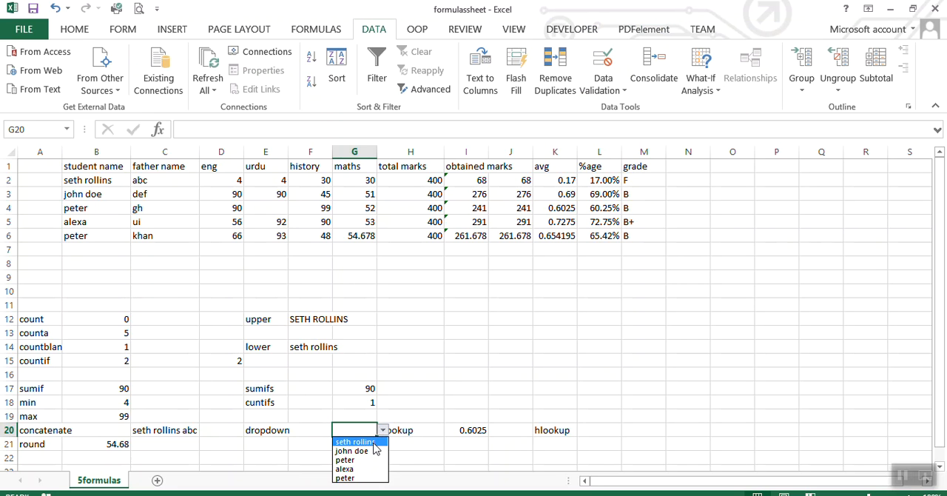
{"action": "left_click", "coordinate": [372, 442]}
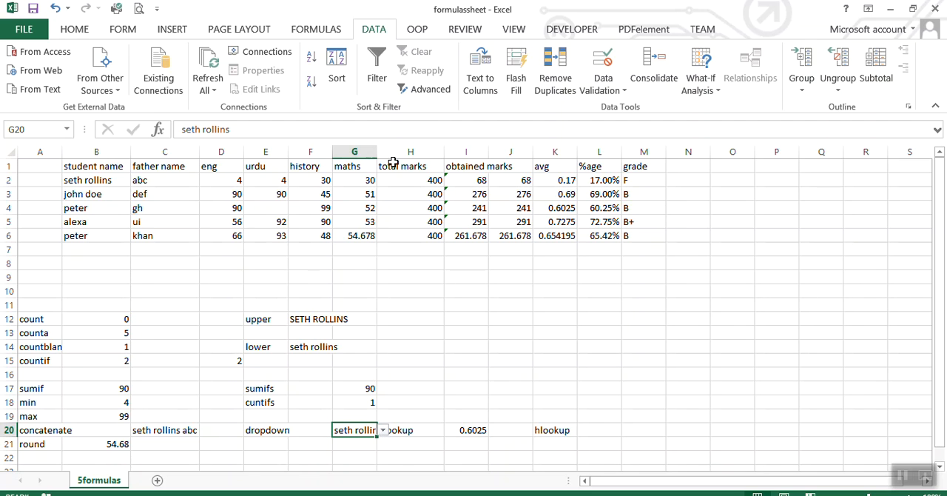
{"action": "left_click_drag", "start_coordinate": [375, 153], "coordinate": [403, 152]}
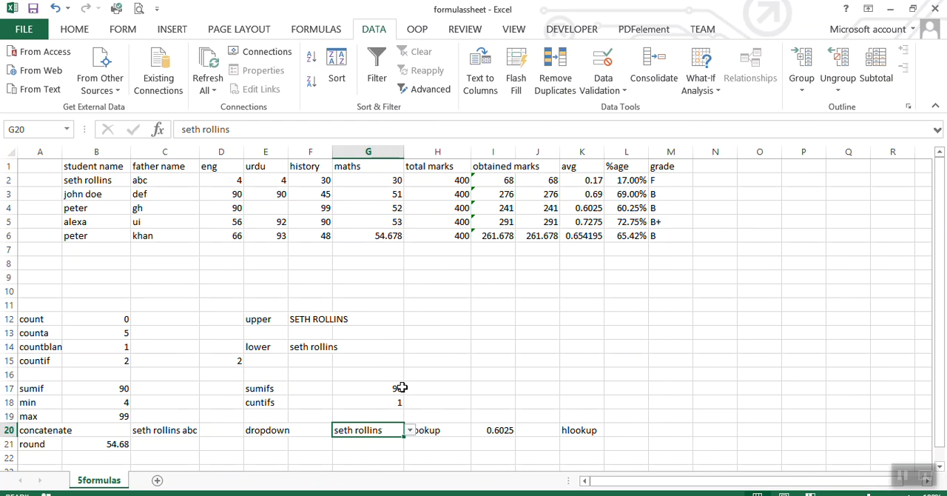
{"action": "left_click", "coordinate": [412, 429]}
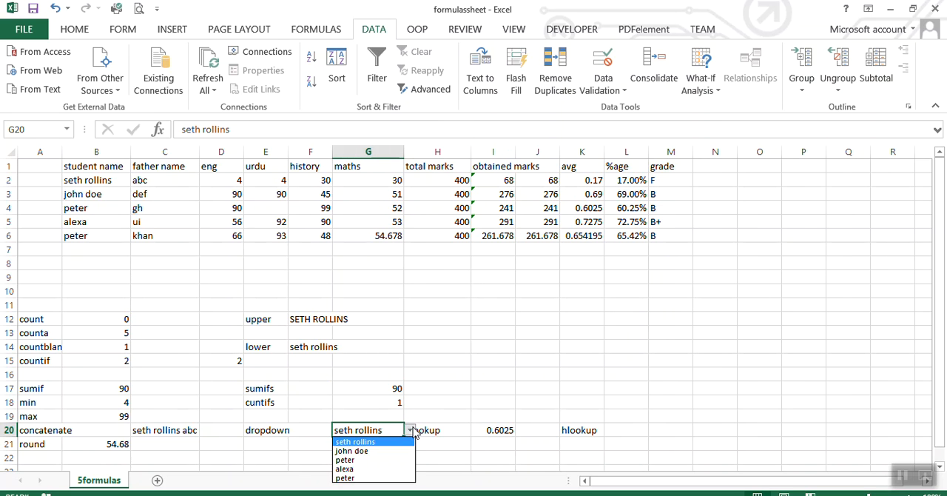
{"action": "left_click", "coordinate": [383, 454]}
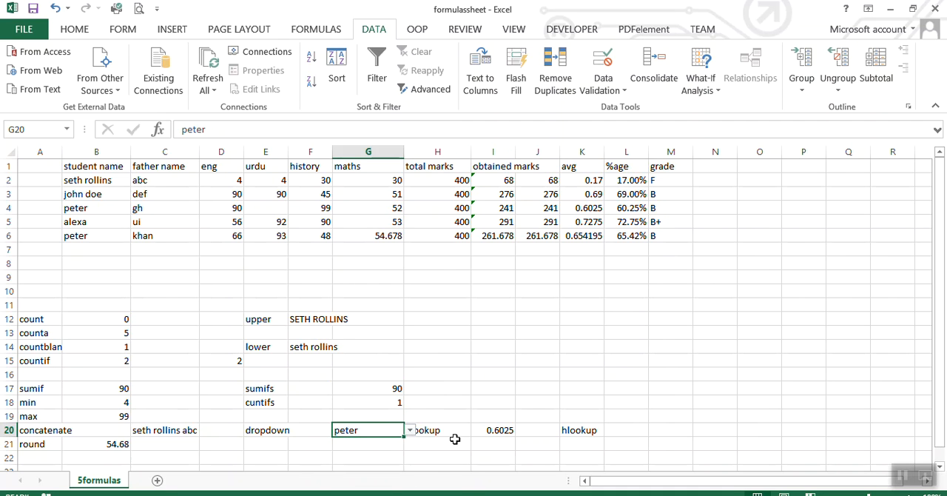
Enter the headings obtained in I19 and grade in J19, and clear the VLOOKUP formula from I20.
{"action": "left_click", "coordinate": [510, 429]}
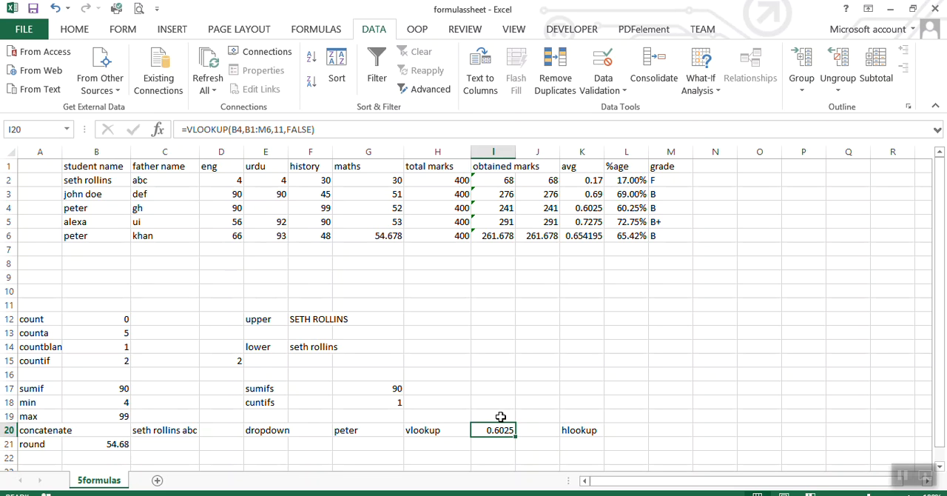
{"action": "left_click", "coordinate": [501, 417]}
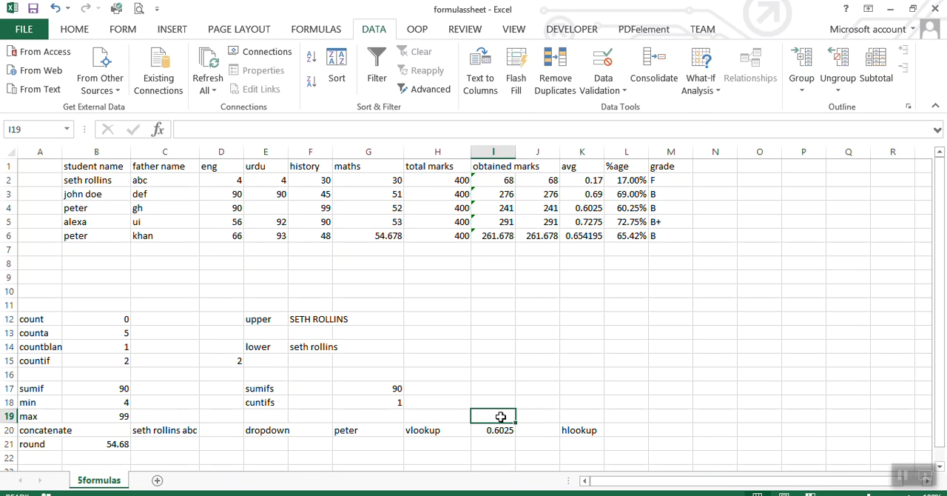
{"action": "type", "text": "obtained"}
{"action": "left_click", "coordinate": [542, 414]}
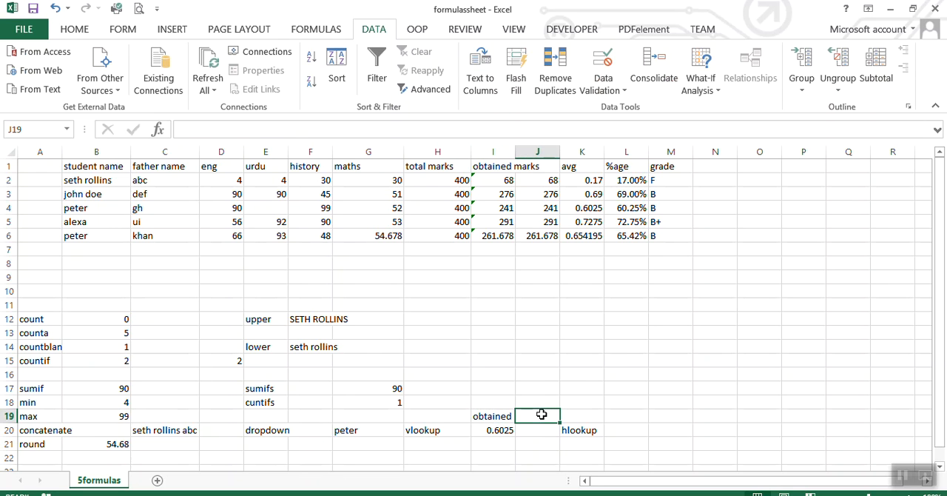
{"action": "type", "text": "grade"}
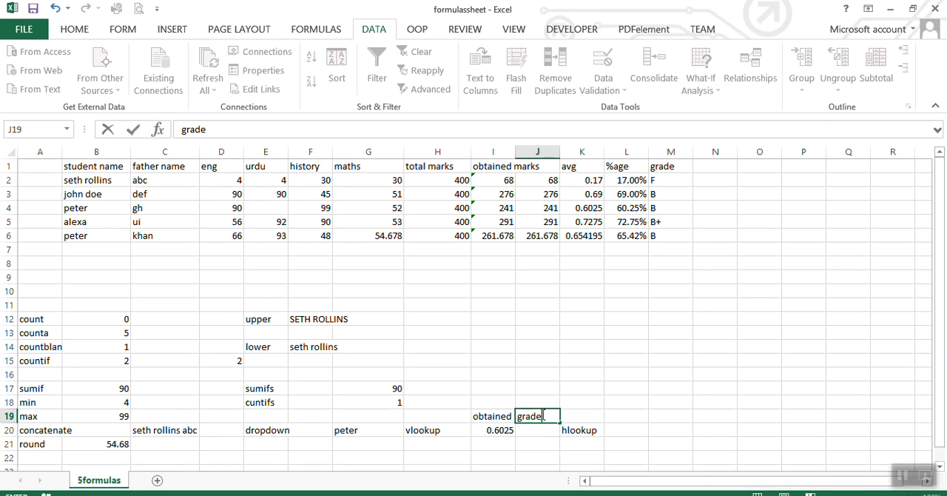
{"action": "left_click", "coordinate": [500, 431]}
{"action": "key", "text": "Delete"}
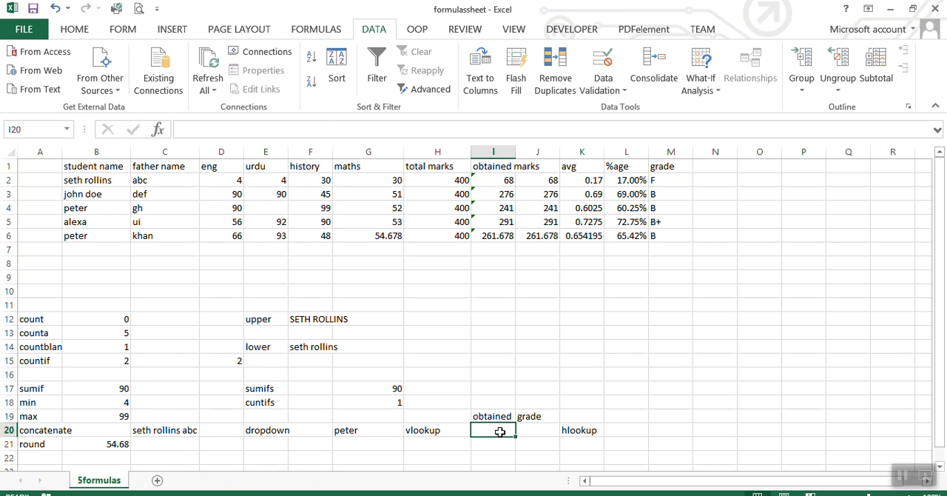
Enter an exact-match VLOOKUP in I20 that looks up G20 in B1:M6 and returns column 8.
{"action": "type", "text": "="}
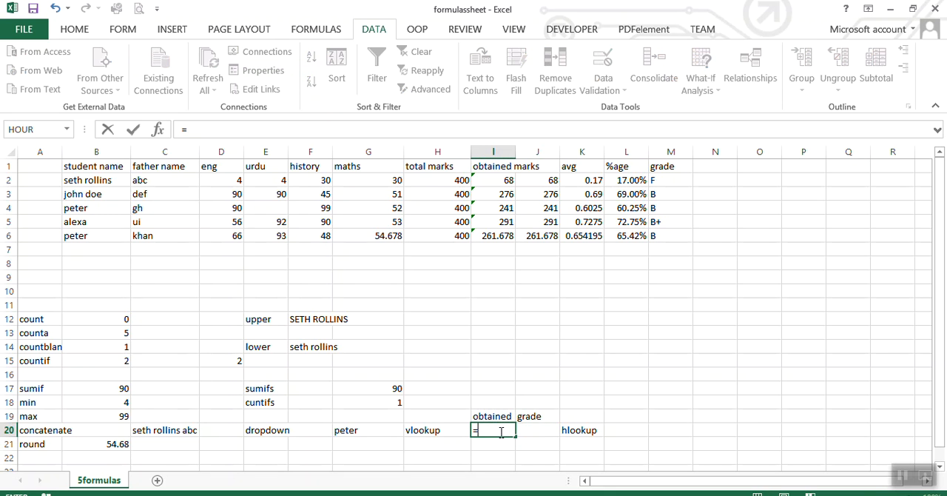
{"action": "type", "text": "vl"}
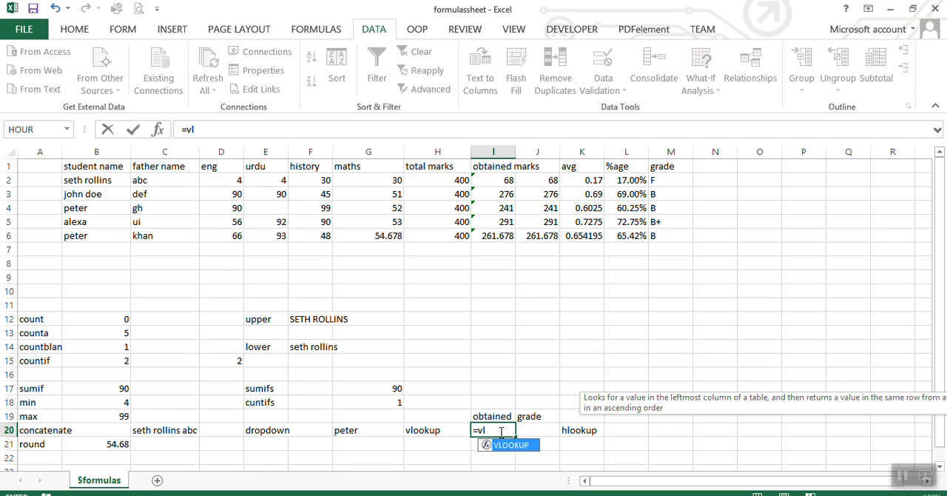
{"action": "double_click", "coordinate": [506, 446]}
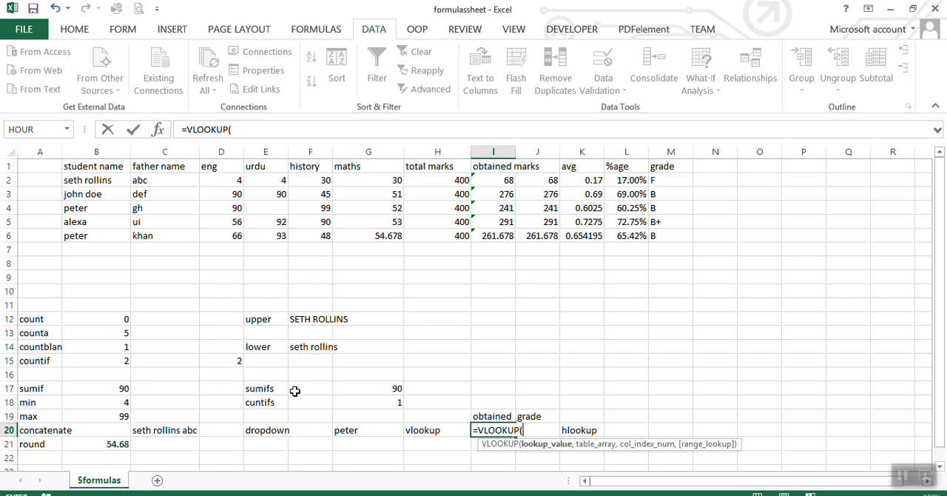
{"action": "left_click", "coordinate": [360, 431]}
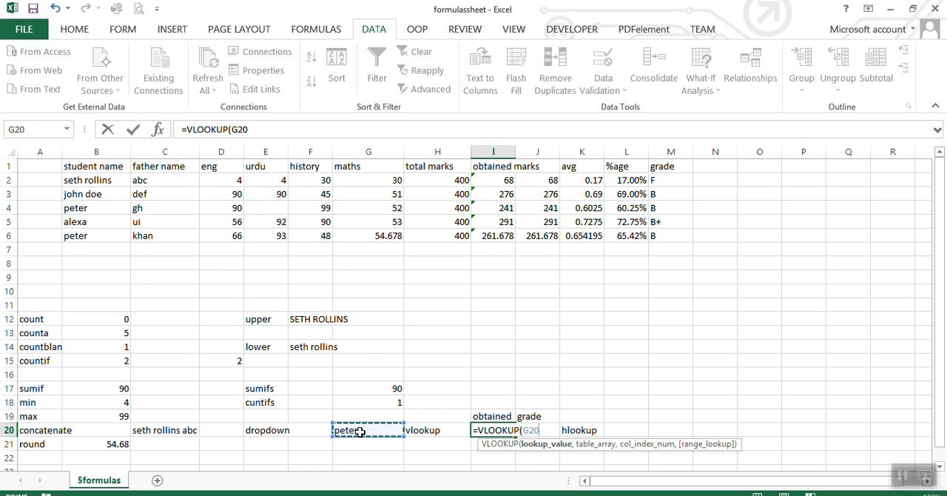
{"action": "type", "text": ","}
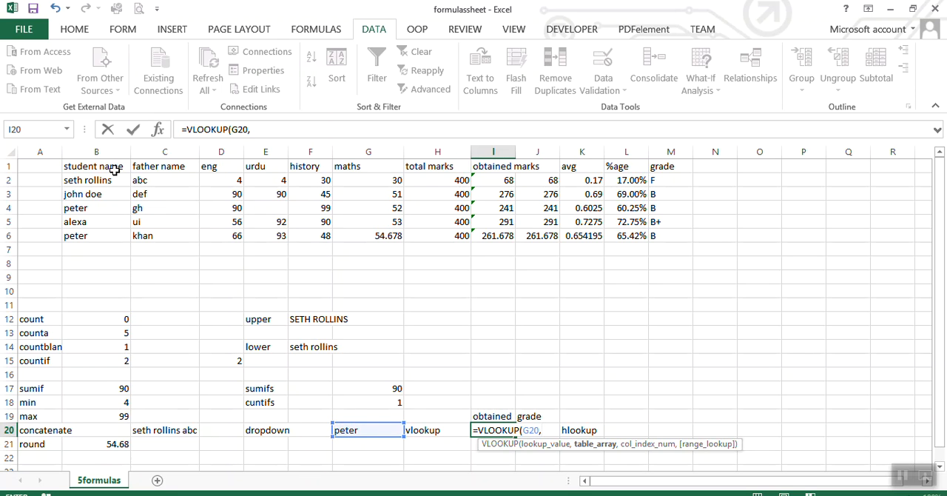
{"action": "left_click_drag", "start_coordinate": [114, 168], "coordinate": [652, 234]}
{"action": "type", "text": ","}
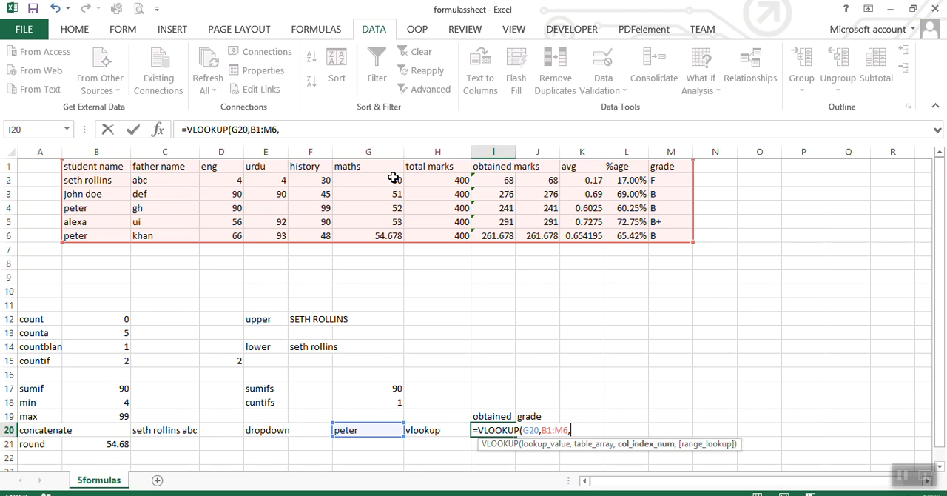
{"action": "type", "text": "8,"}
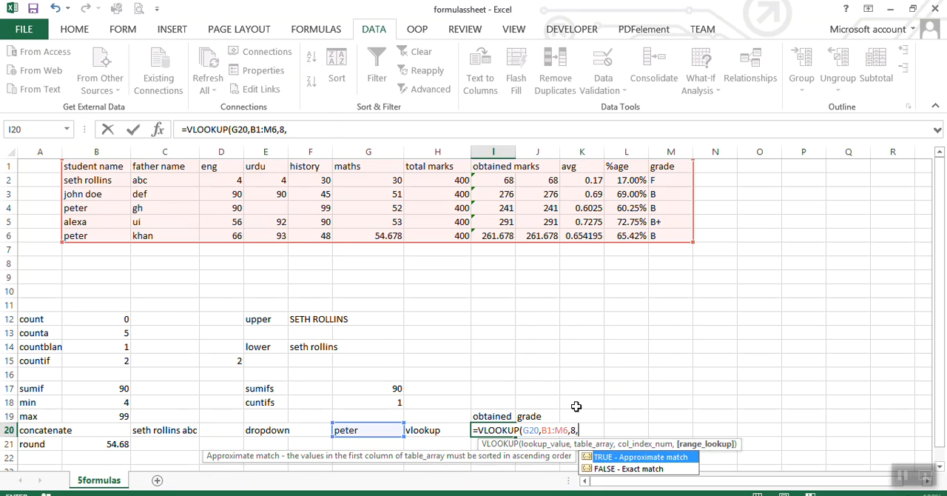
{"action": "double_click", "coordinate": [636, 466]}
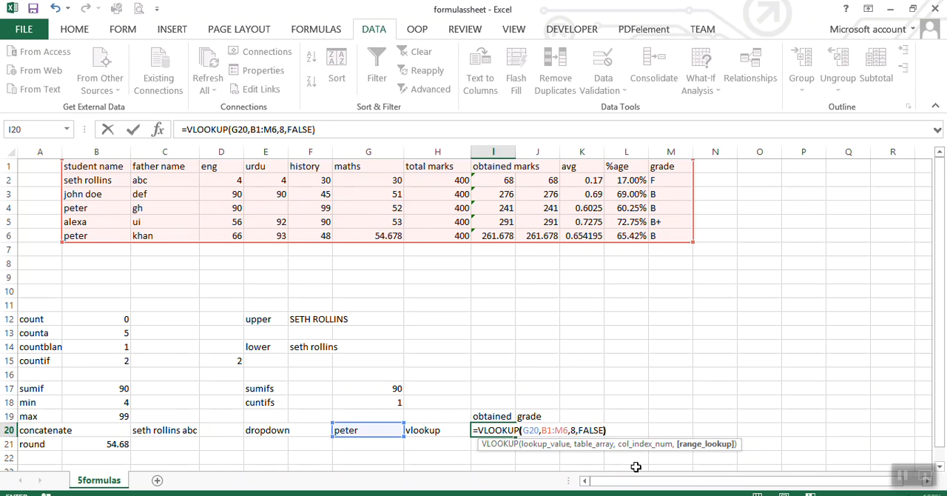
{"action": "key", "text": "Return"}
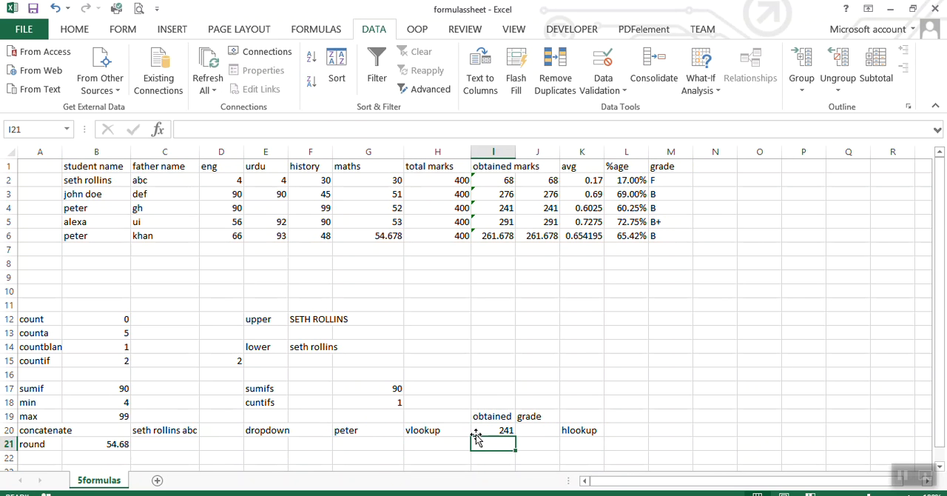
Test the lookup by choosing the student name from B2 and then the one from B5 in the G20 dropdown.
{"action": "left_click", "coordinate": [391, 431]}
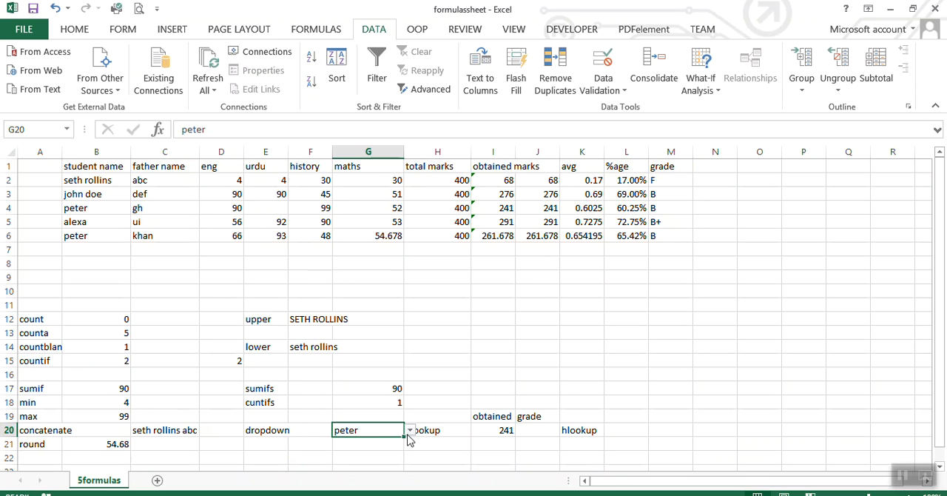
{"action": "left_click", "coordinate": [409, 435]}
{"action": "left_click", "coordinate": [391, 441]}
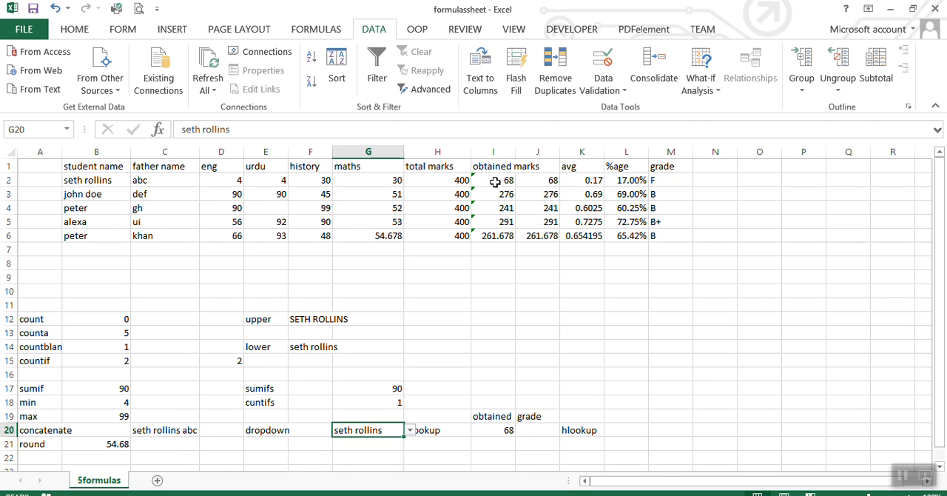
{"action": "left_click", "coordinate": [410, 429]}
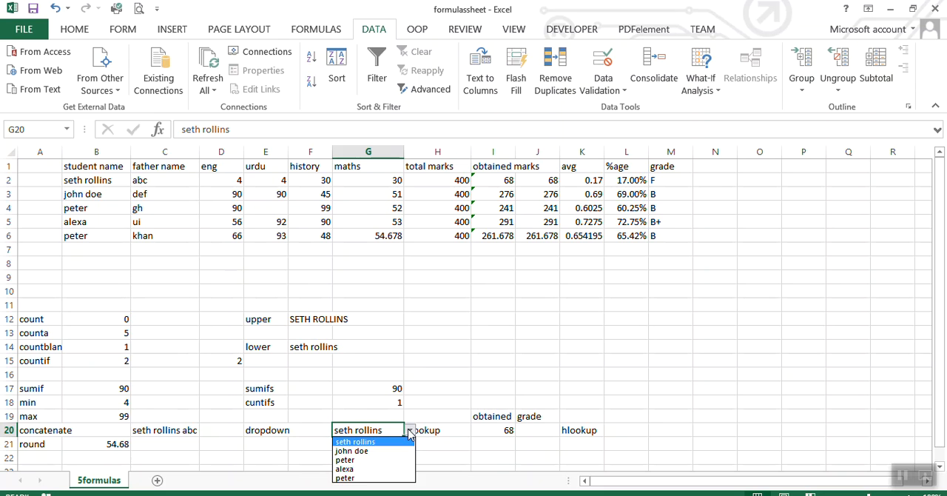
{"action": "left_click", "coordinate": [358, 473]}
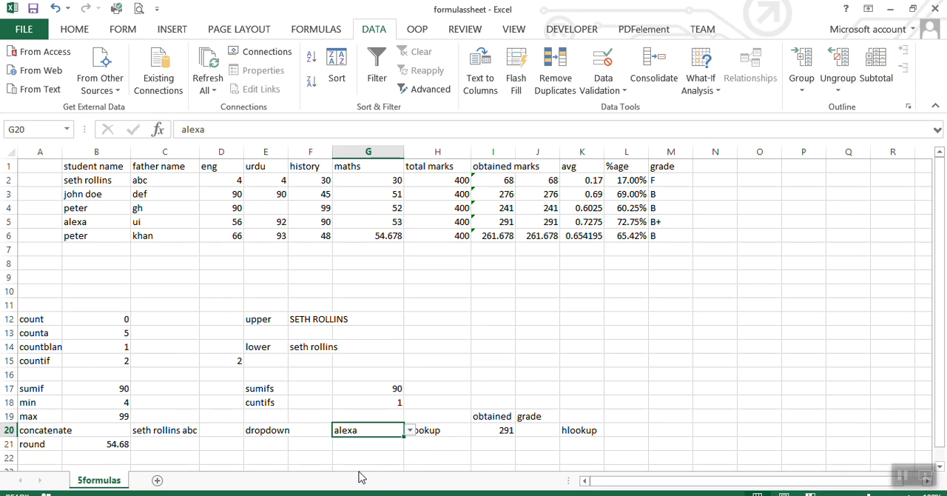
{"action": "left_click", "coordinate": [212, 225]}
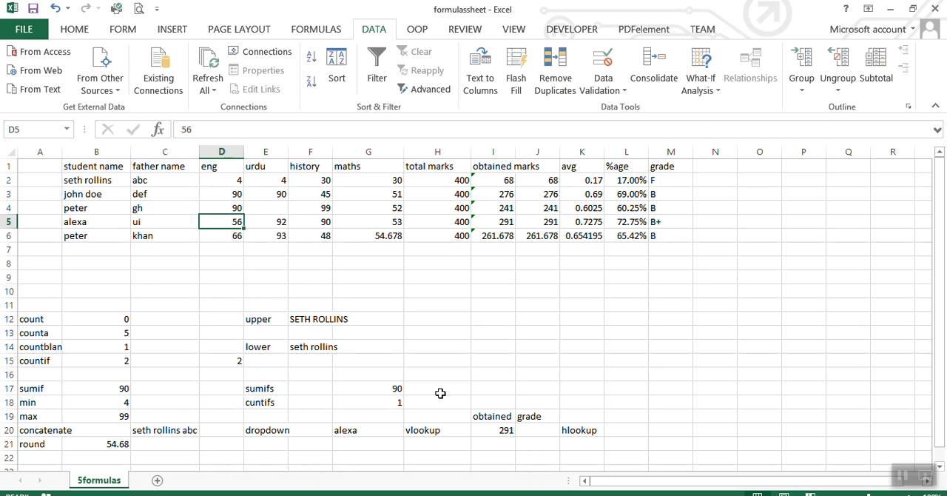
Try to reuse the obtained-marks lookup for the grade by copying the I20 formula into J20.
{"action": "left_click", "coordinate": [488, 430]}
{"action": "key", "text": "ctrl+c"}
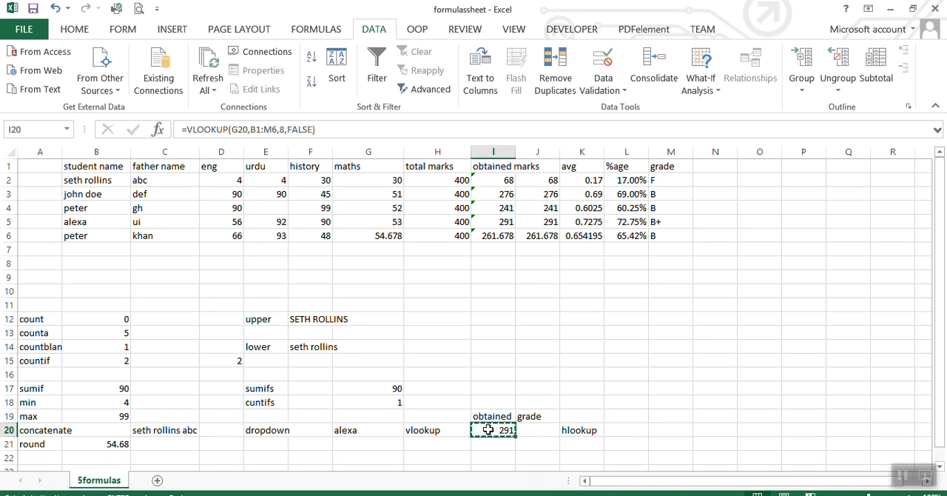
{"action": "left_click", "coordinate": [534, 431]}
{"action": "key", "text": "ctrl+v"}
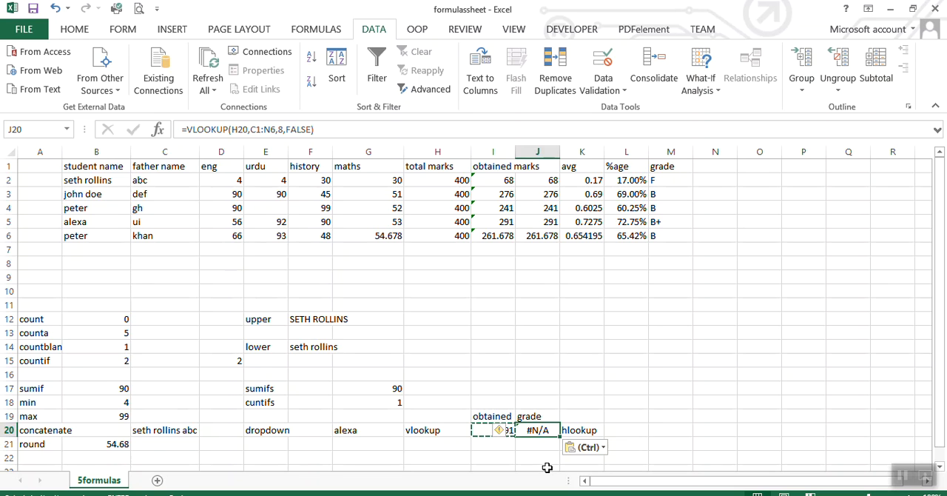
{"action": "left_click", "coordinate": [542, 460]}
{"action": "key", "text": "Escape"}
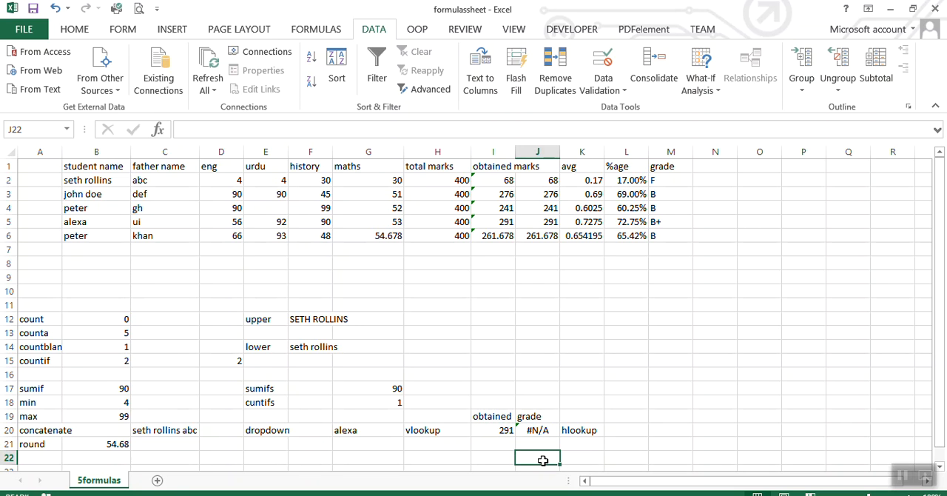
Widen column J, compare the VLOOKUP references in I20 and J20, and clear the formula from J20.
{"action": "left_click_drag", "start_coordinate": [561, 152], "coordinate": [602, 153]}
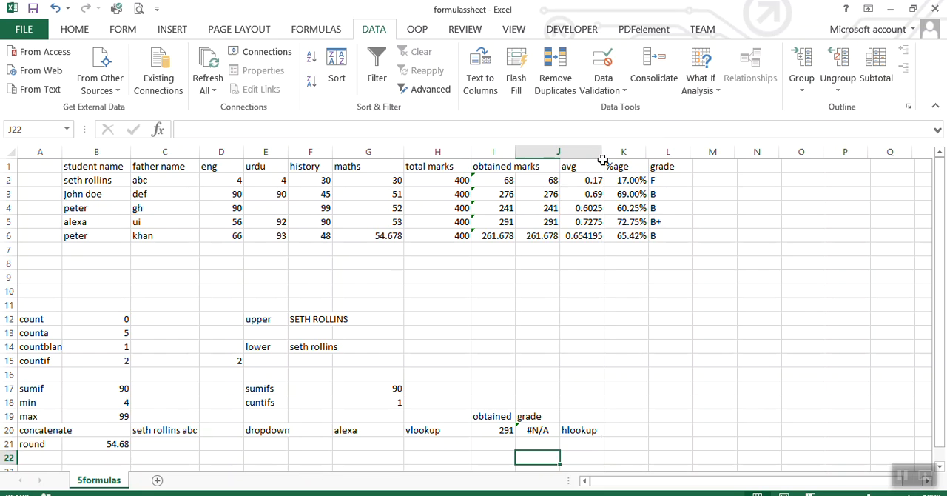
{"action": "left_click", "coordinate": [554, 435]}
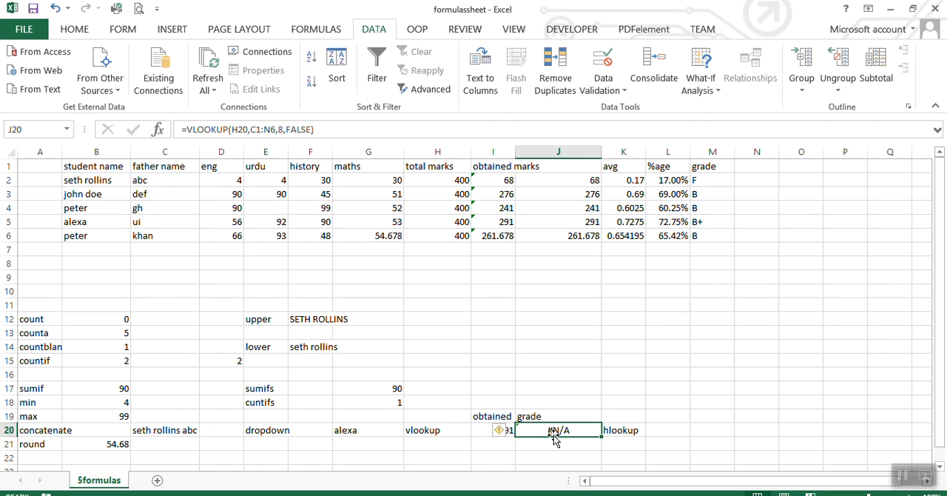
{"action": "left_click", "coordinate": [481, 431]}
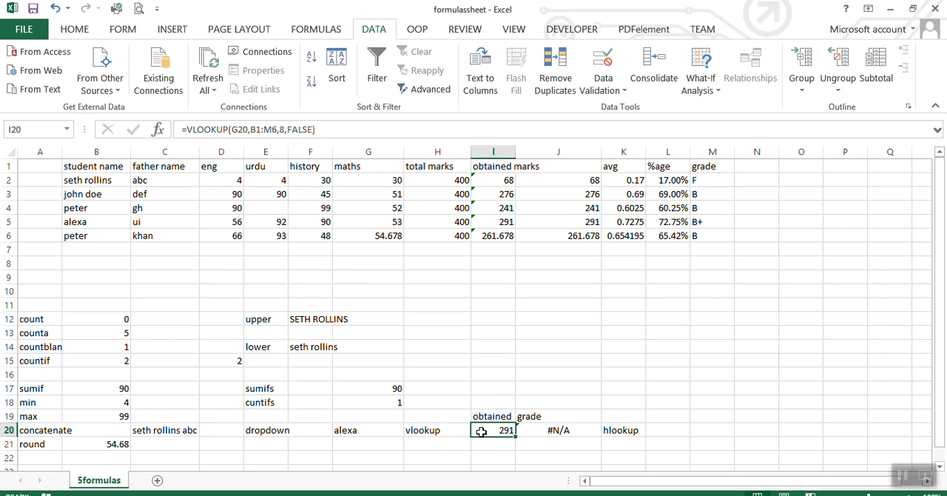
{"action": "left_click", "coordinate": [556, 430]}
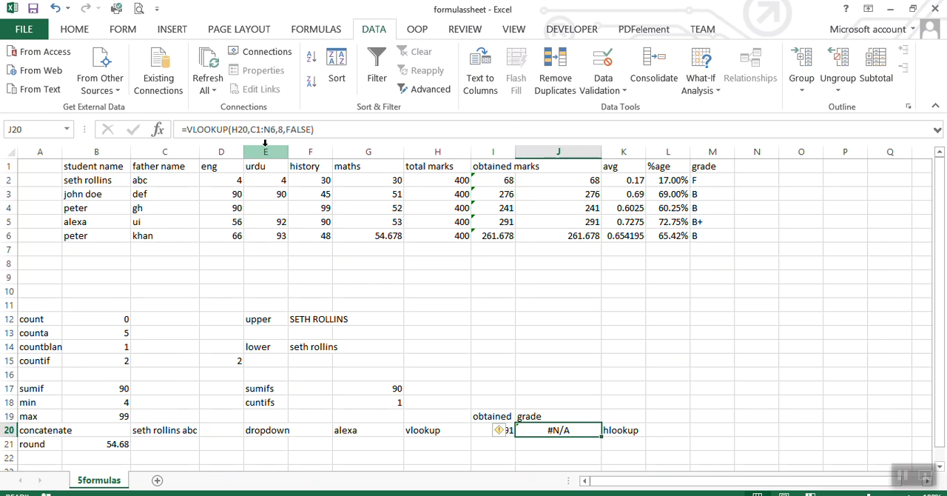
{"action": "key", "text": "F2"}
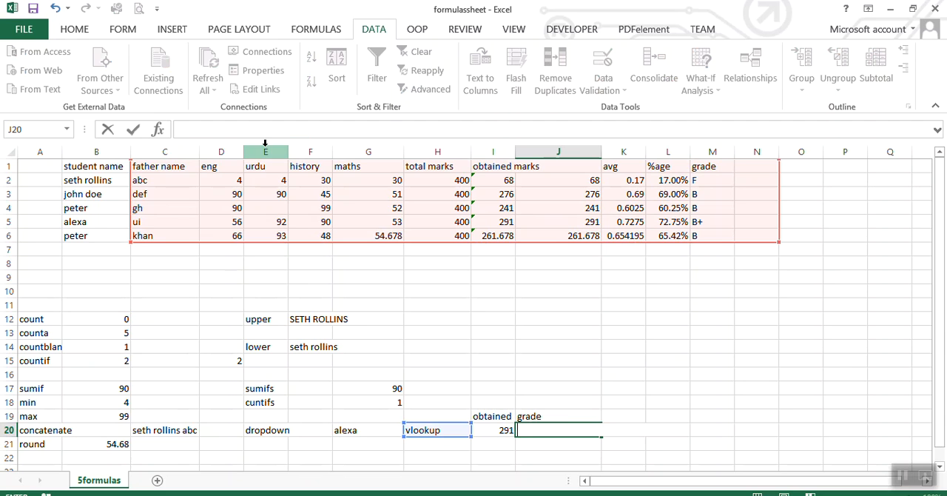
{"action": "left_click", "coordinate": [522, 342]}
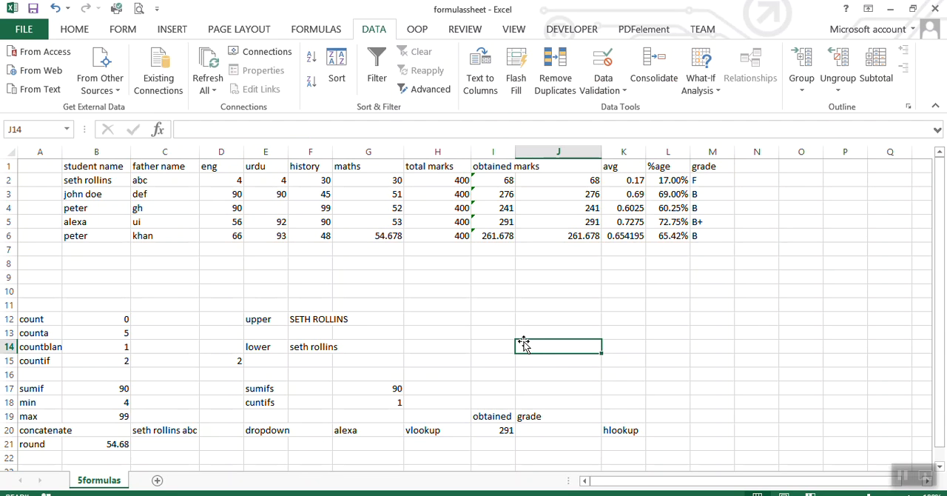
Make the lookup value and table range in the I20 VLOOKUP absolute, as $G$20 and $B$1:$M$6.
{"action": "left_click", "coordinate": [491, 429]}
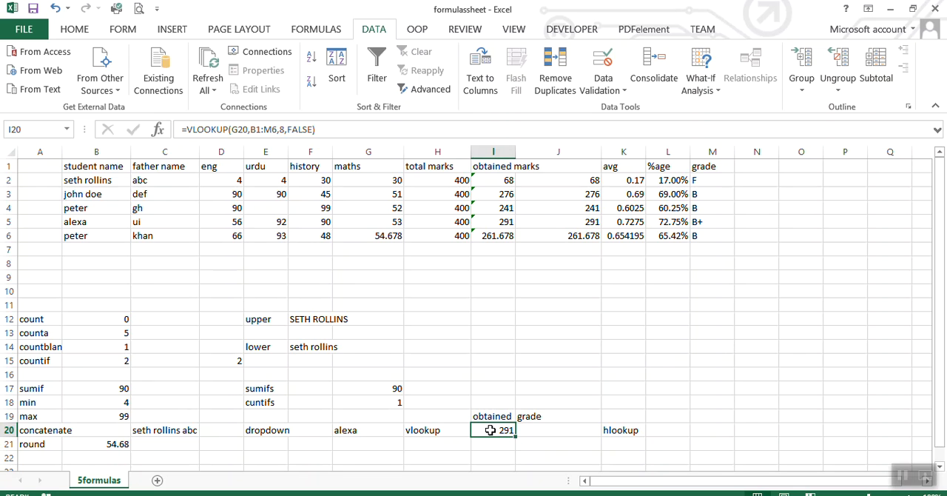
{"action": "double_click", "coordinate": [490, 430]}
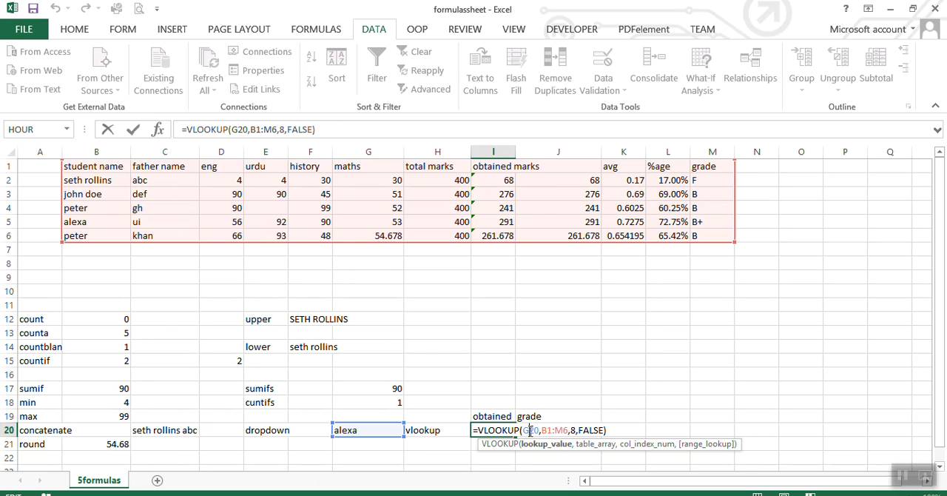
{"action": "key", "text": "F4"}
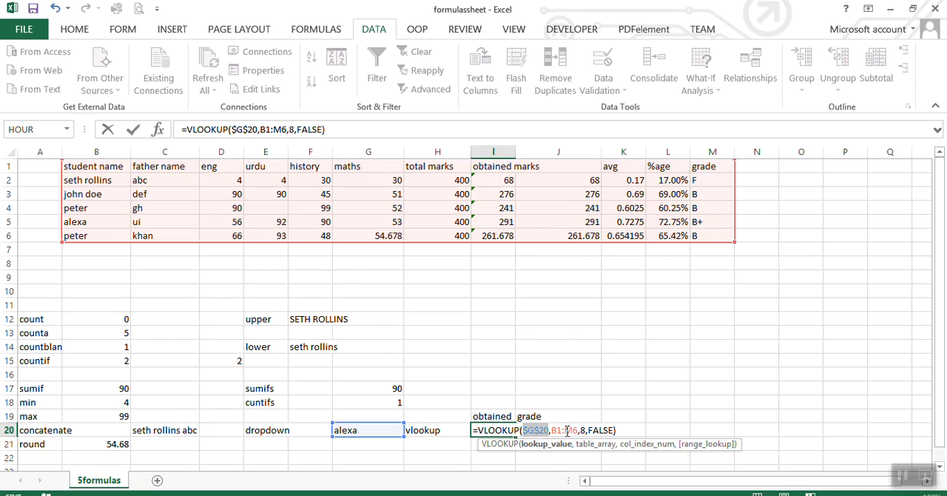
{"action": "left_click", "coordinate": [558, 430]}
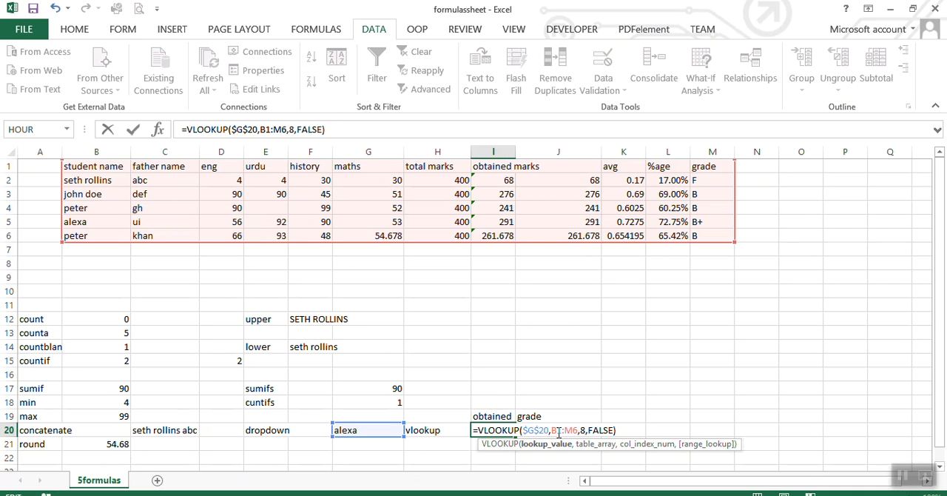
{"action": "key", "text": "F4"}
{"action": "left_click", "coordinate": [582, 431]}
{"action": "key", "text": "F4"}
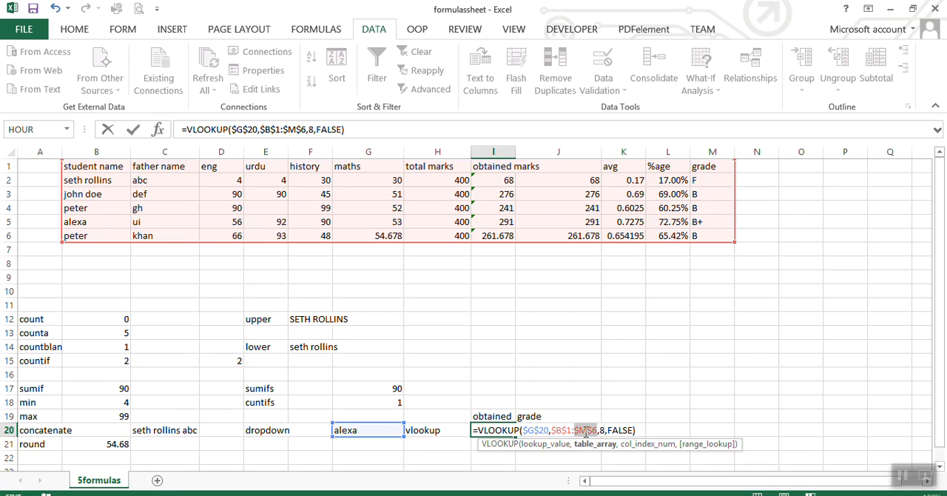
{"action": "left_click", "coordinate": [636, 430]}
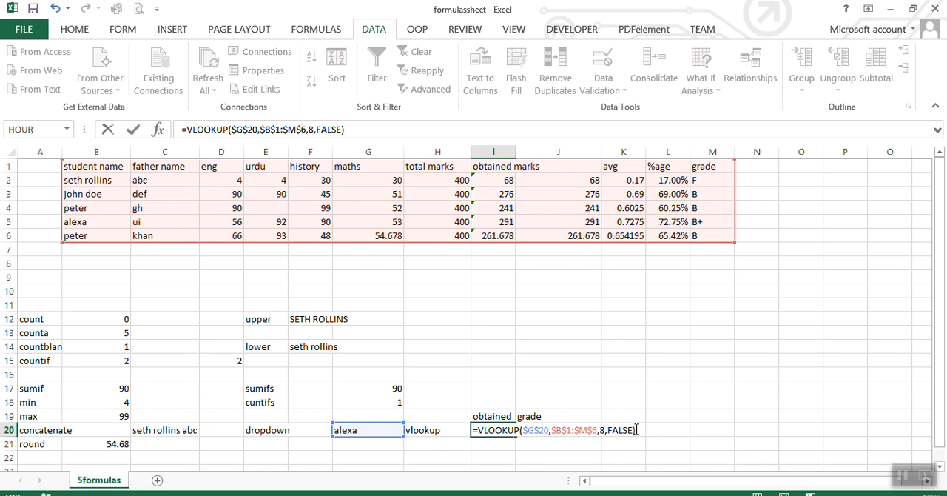
{"action": "key", "text": "Return"}
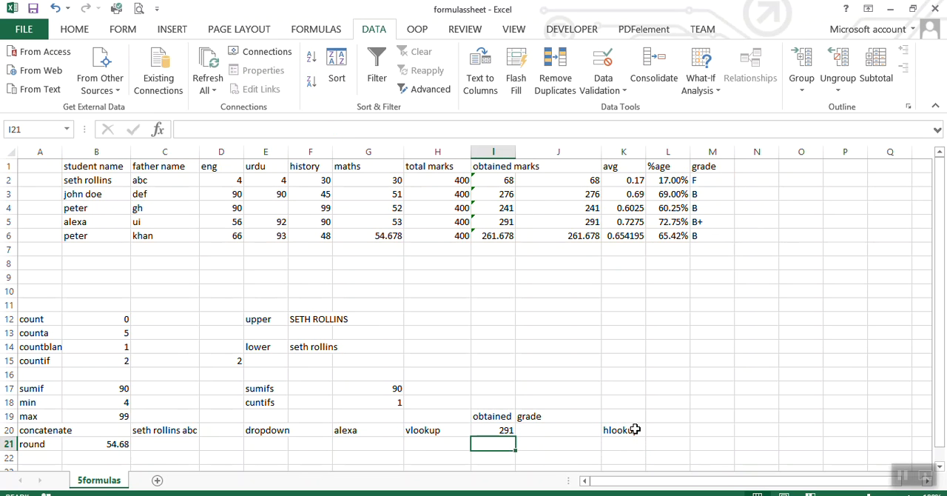
Copy the VLOOKUP formula with absolute references from I20 into J20 and save the workbook.
{"action": "left_click", "coordinate": [492, 432]}
{"action": "key", "text": "ctrl+c"}
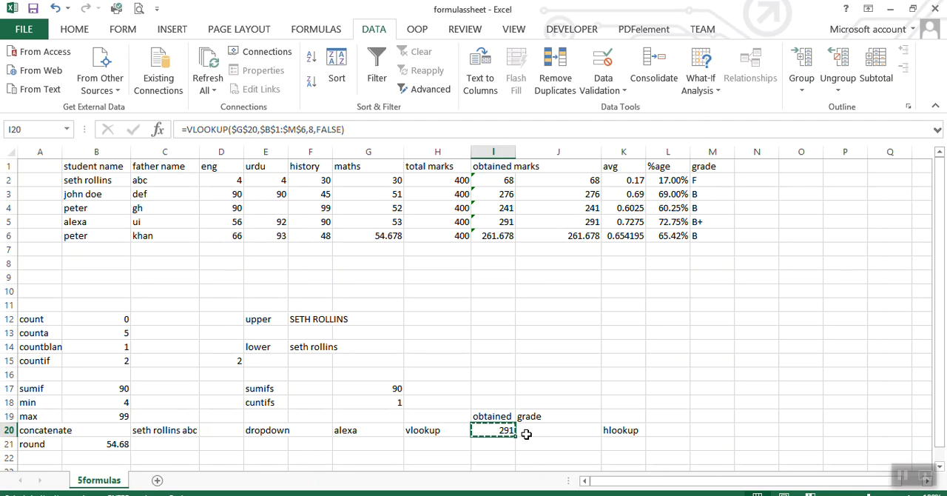
{"action": "left_click", "coordinate": [526, 436]}
{"action": "key", "text": "ctrl+v"}
{"action": "left_click", "coordinate": [540, 442]}
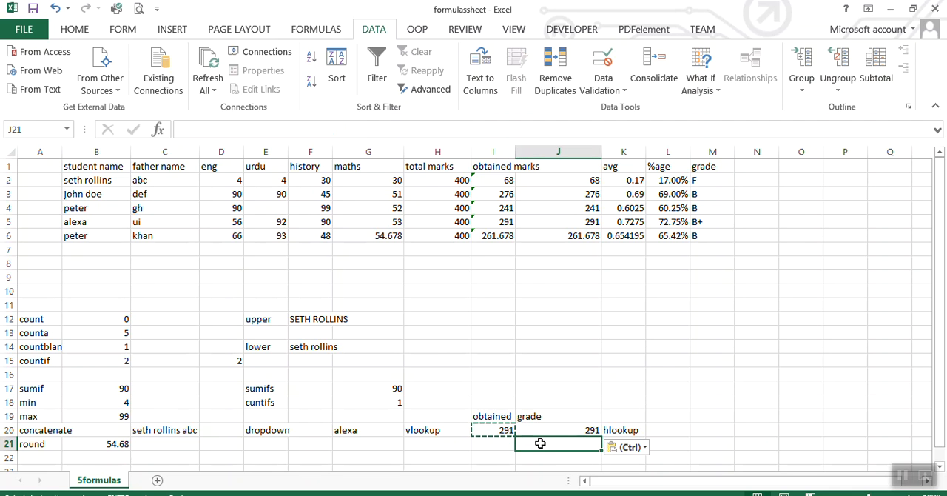
{"action": "key", "text": "ctrl+s"}
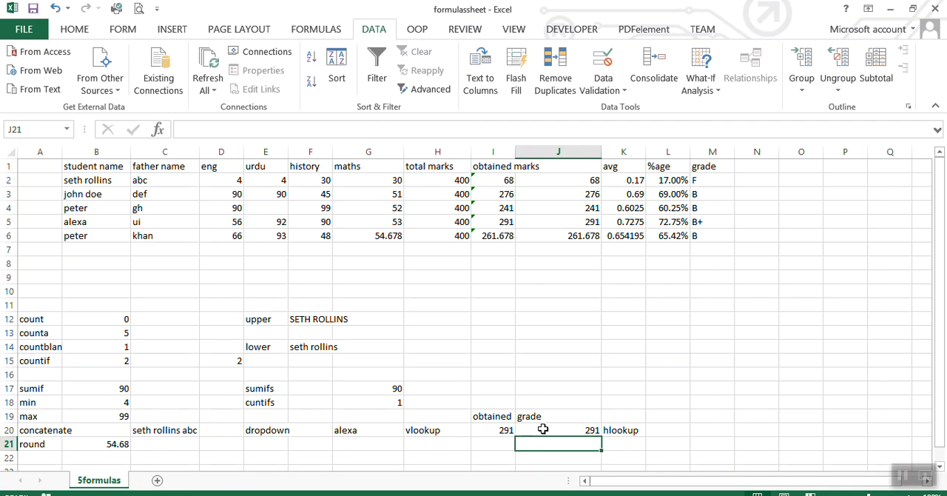
Set the column index of the VLOOKUP formula in J20 to 12 so it looks up the grade.
{"action": "double_click", "coordinate": [542, 431]}
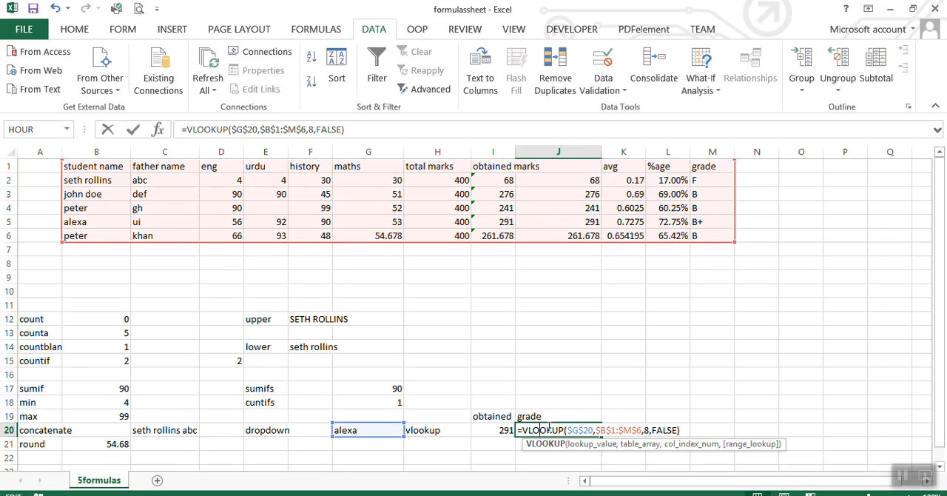
{"action": "left_click", "coordinate": [647, 430]}
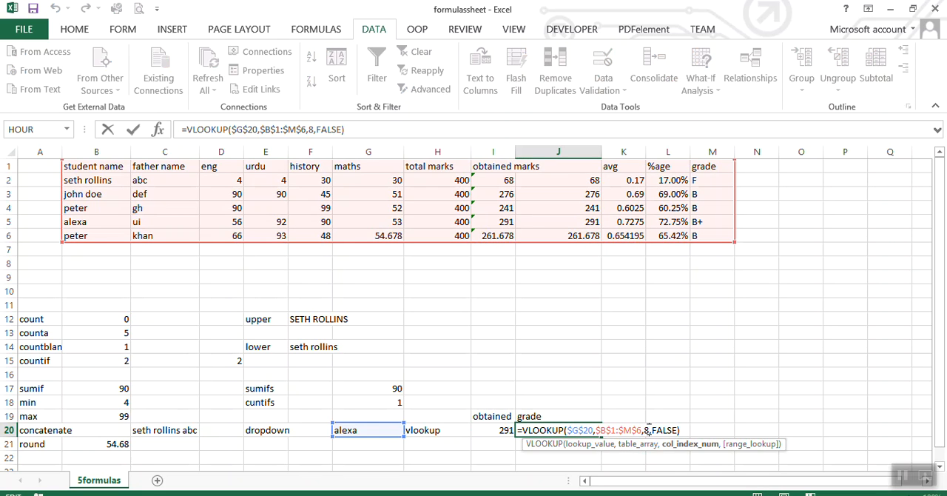
{"action": "key", "text": "BackSpace"}
{"action": "type", "text": "12"}
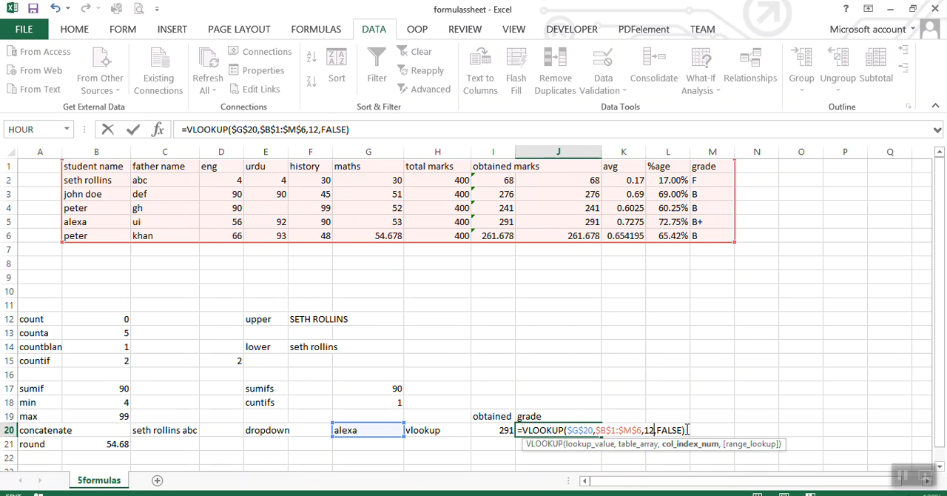
{"action": "key", "text": "Return"}
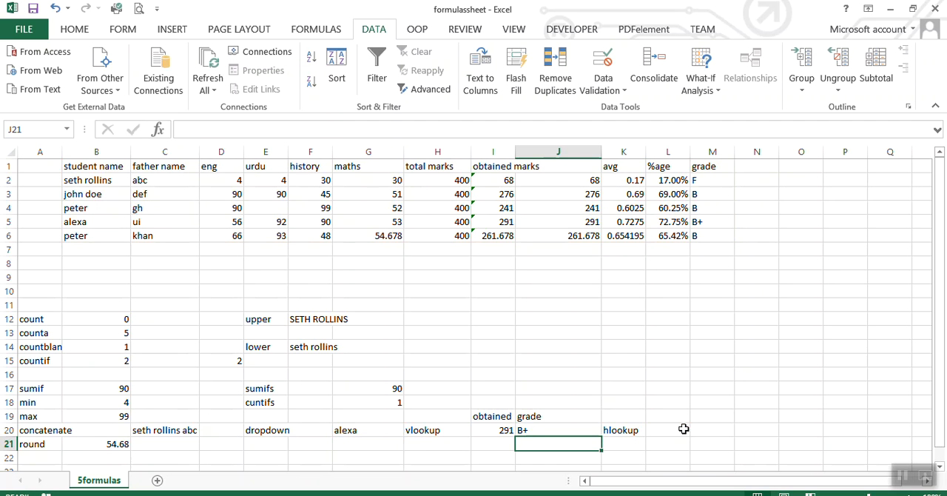
Choose the last student in the G20 name dropdown to test the obtained-marks and grade lookups.
{"action": "left_click", "coordinate": [383, 433]}
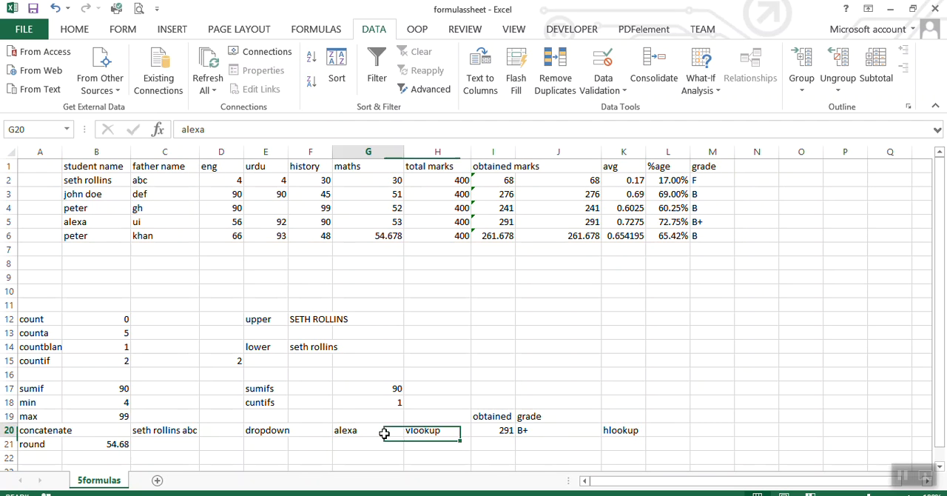
{"action": "left_click", "coordinate": [409, 432]}
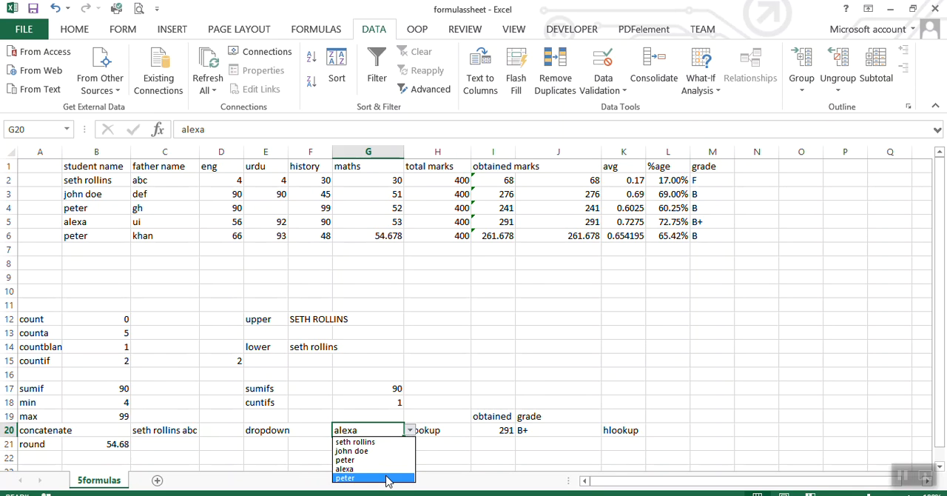
{"action": "left_click", "coordinate": [386, 478]}
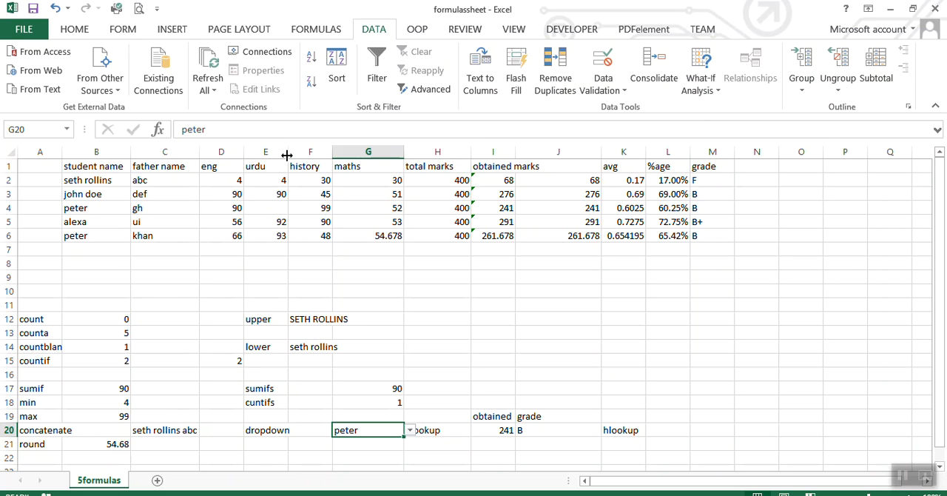
Try pasting a transposed copy of the marks table B1:M6 at B8, and undo the paste.
{"action": "left_click_drag", "start_coordinate": [116, 167], "coordinate": [706, 233]}
{"action": "key", "text": "ctrl+c"}
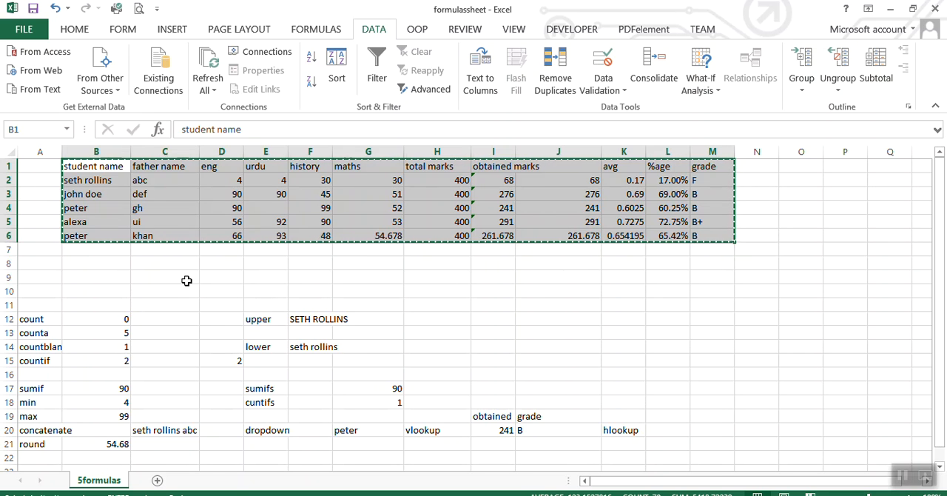
{"action": "left_click", "coordinate": [187, 280]}
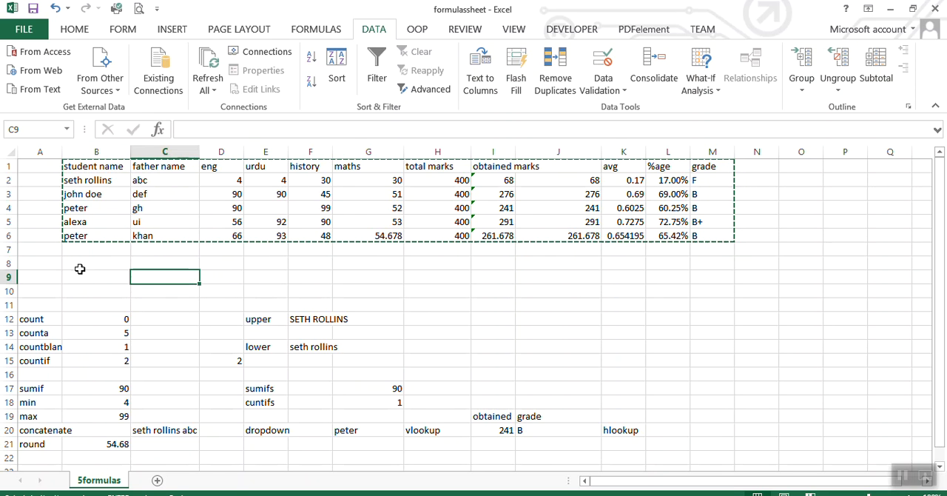
{"action": "left_click", "coordinate": [81, 267]}
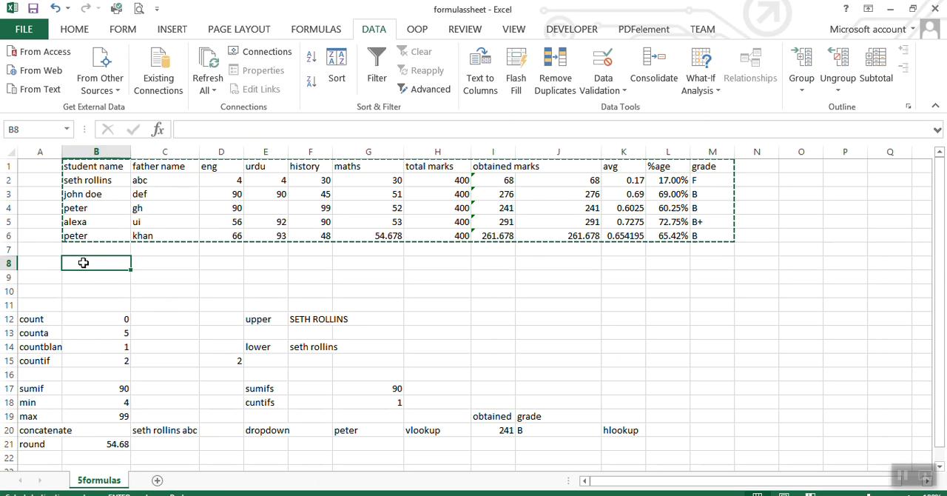
{"action": "right_click", "coordinate": [84, 263]}
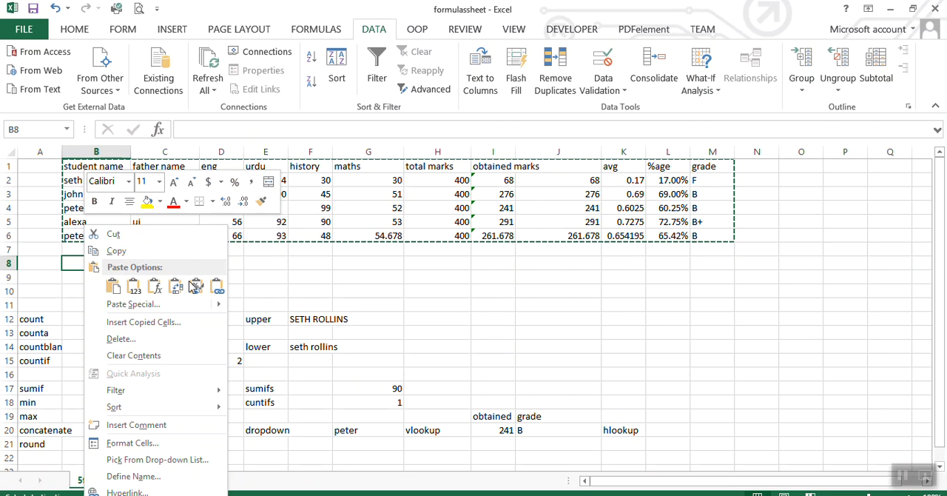
{"action": "mouse_move", "coordinate": [214, 304]}
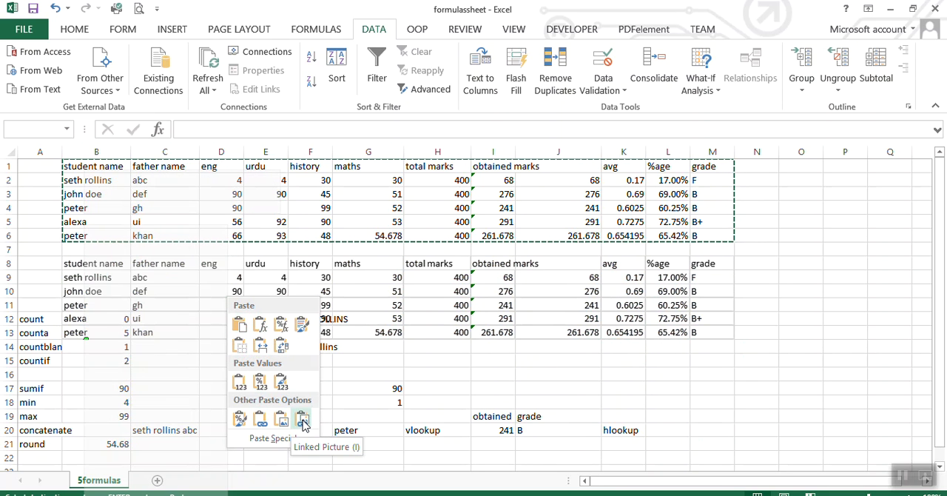
{"action": "left_click", "coordinate": [278, 354]}
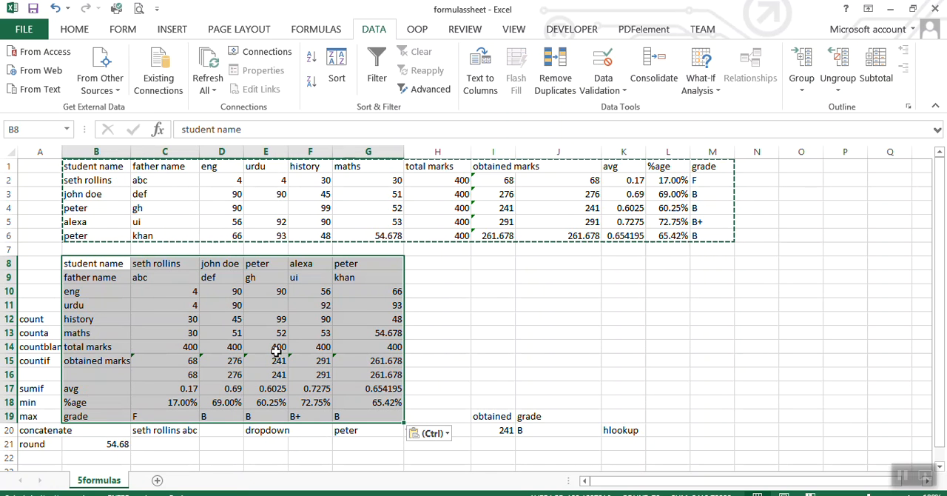
{"action": "left_click", "coordinate": [487, 360]}
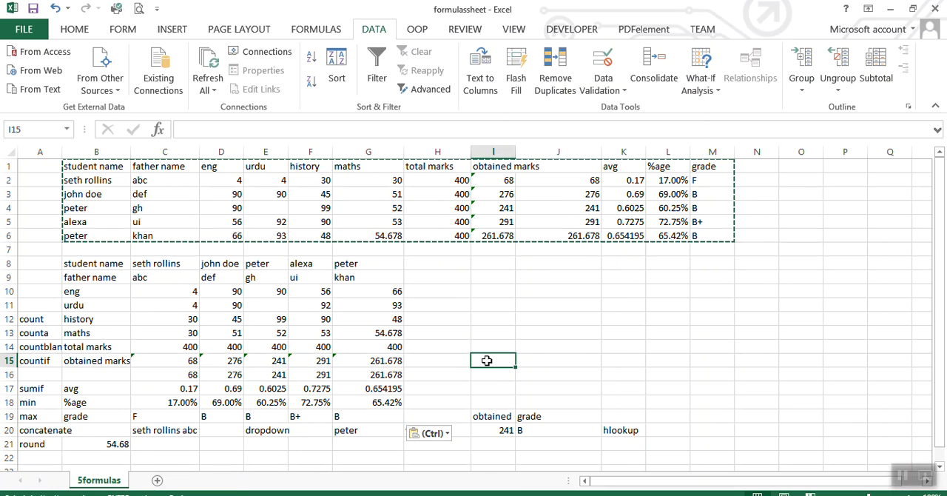
{"action": "key", "text": "ctrl+z"}
{"action": "left_click", "coordinate": [462, 343]}
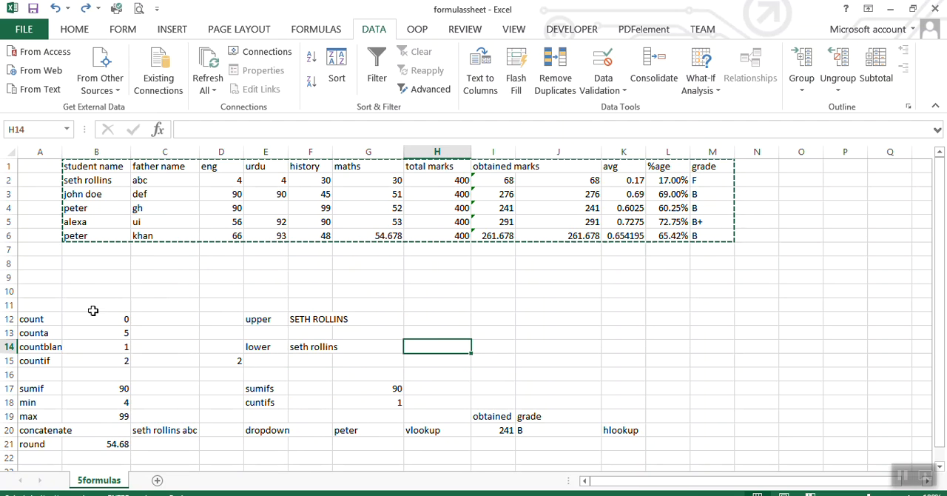
Try pasting the copied marks table at B9 in its original orientation, and undo the paste.
{"action": "left_click", "coordinate": [63, 282]}
{"action": "key", "text": "ctrl+v"}
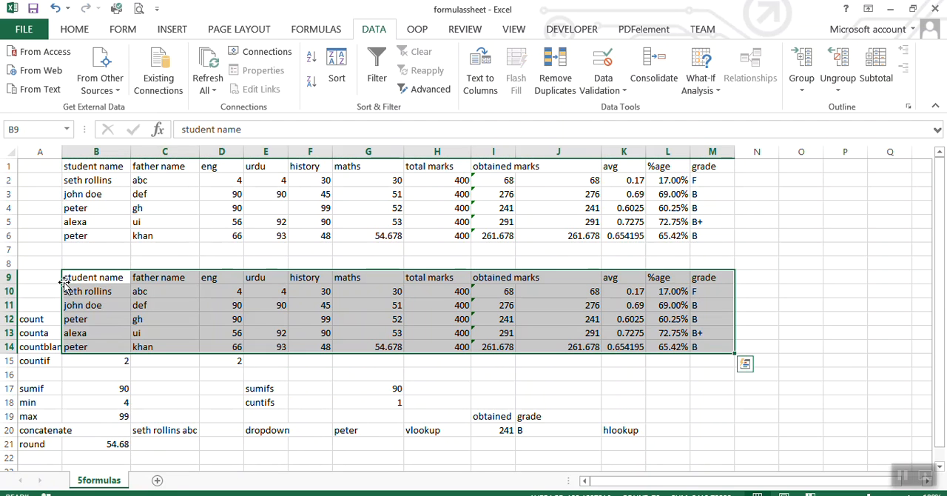
{"action": "key", "text": "ctrl+z"}
{"action": "left_click", "coordinate": [60, 252]}
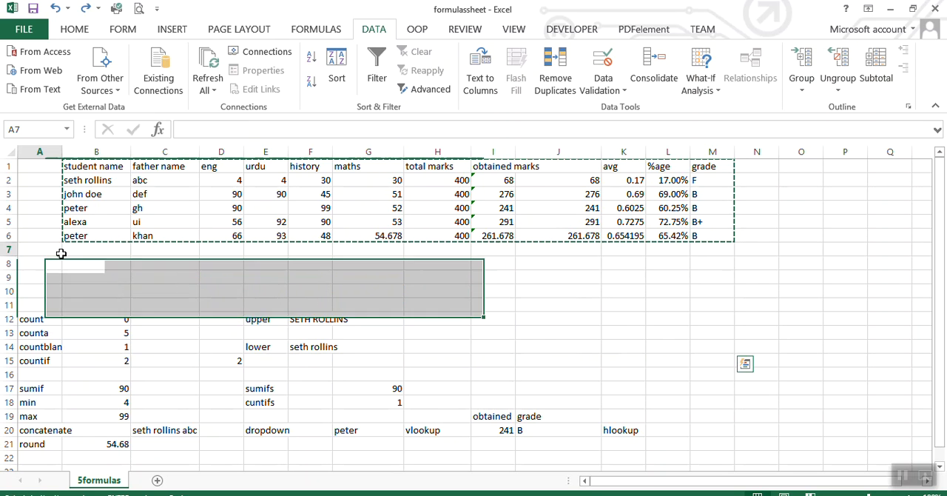
Insert one sheet row at row 8 to make room between the marks table and the formula area.
{"action": "left_click", "coordinate": [81, 266]}
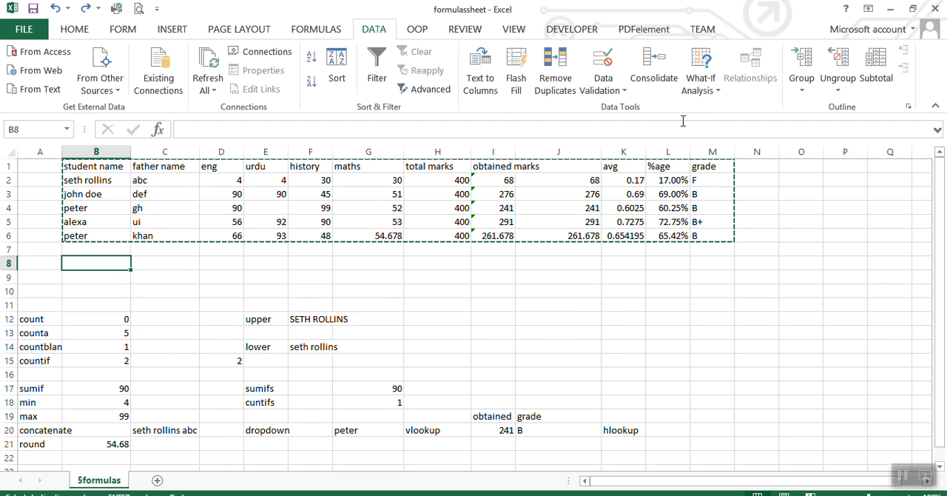
{"action": "left_click", "coordinate": [81, 33]}
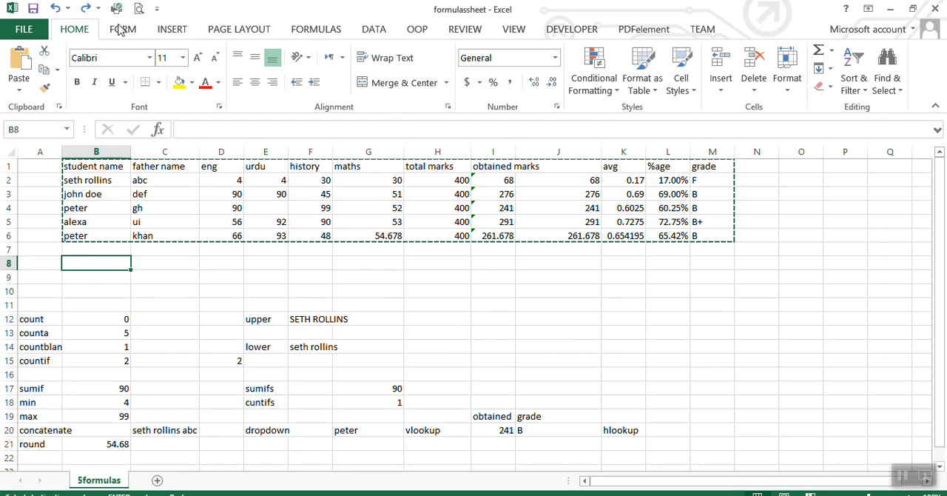
{"action": "left_click", "coordinate": [719, 85]}
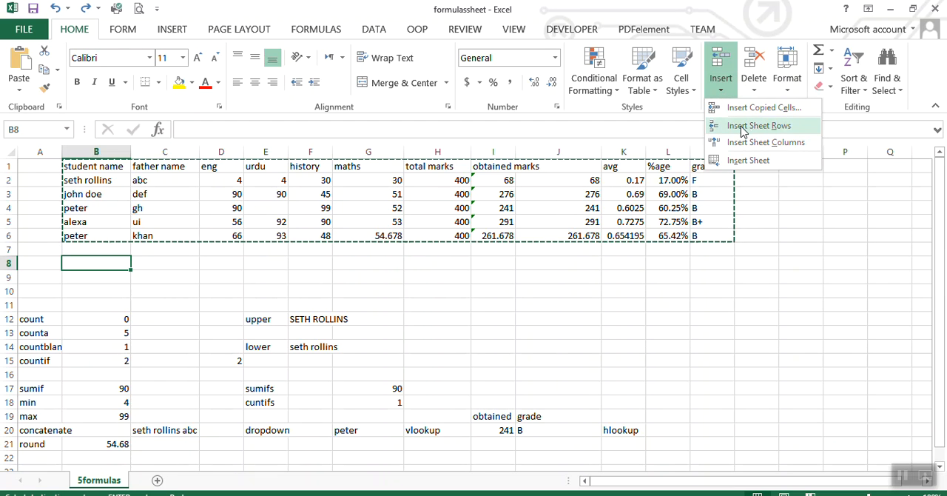
{"action": "left_click", "coordinate": [687, 280]}
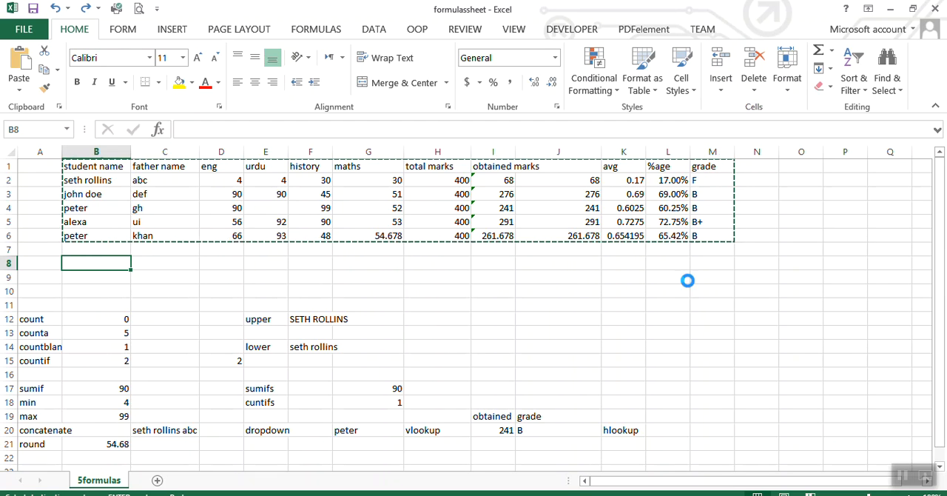
{"action": "key", "text": "Escape"}
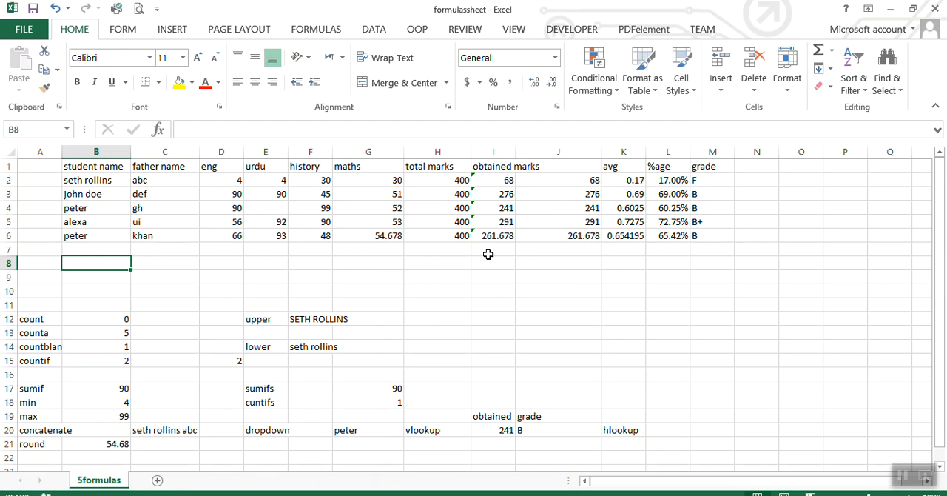
{"action": "left_click", "coordinate": [721, 90]}
{"action": "left_click", "coordinate": [764, 127]}
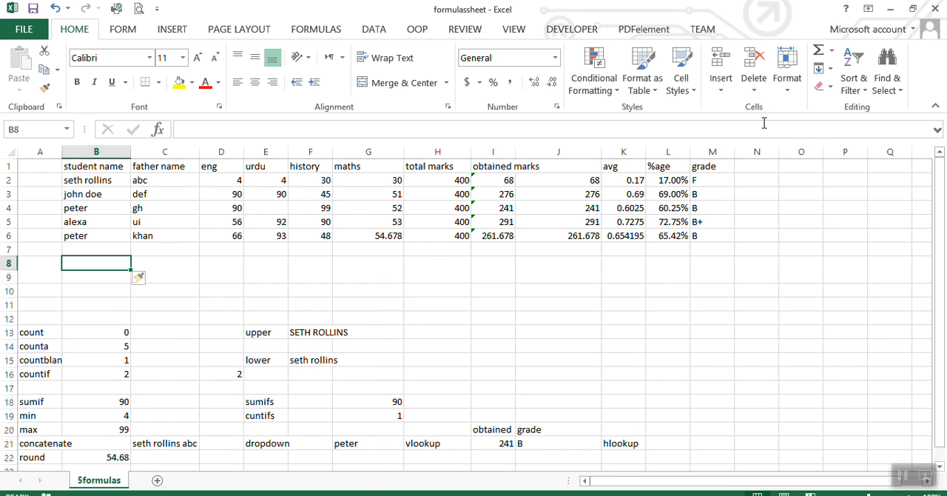
Insert two more entire rows at row 8 below the marks table.
{"action": "right_click", "coordinate": [89, 263]}
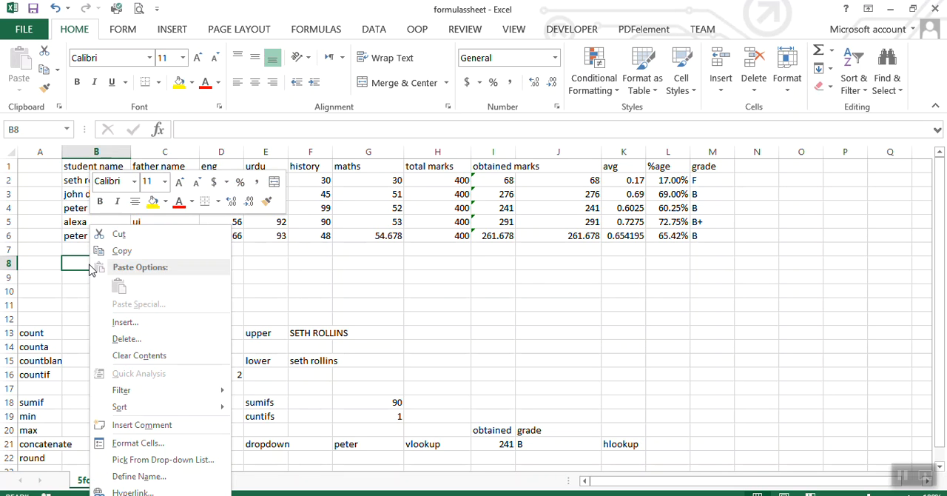
{"action": "left_click", "coordinate": [226, 322]}
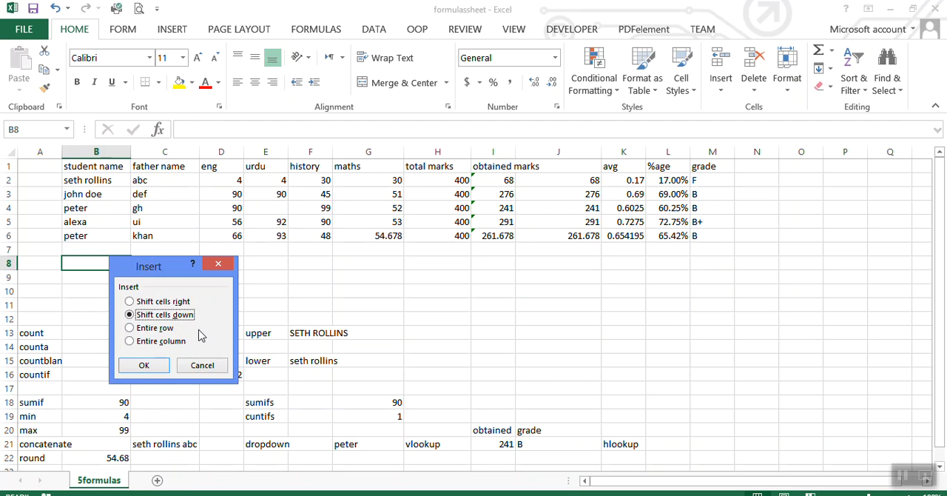
{"action": "left_click", "coordinate": [147, 327]}
{"action": "left_click", "coordinate": [144, 365]}
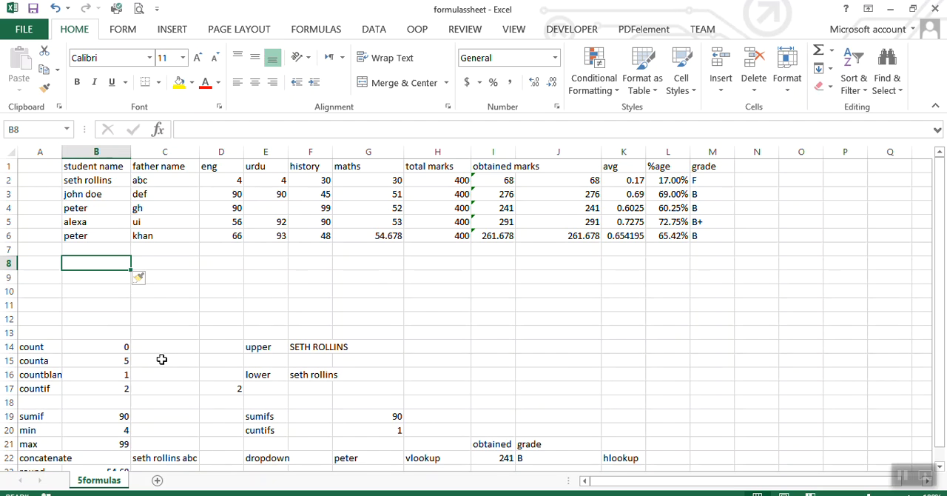
{"action": "right_click", "coordinate": [105, 271]}
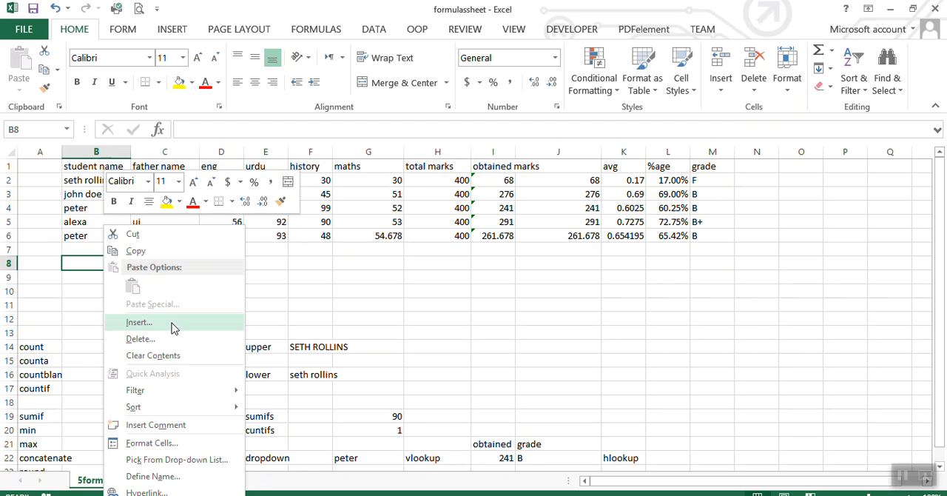
{"action": "left_click", "coordinate": [173, 324]}
{"action": "left_click", "coordinate": [152, 323]}
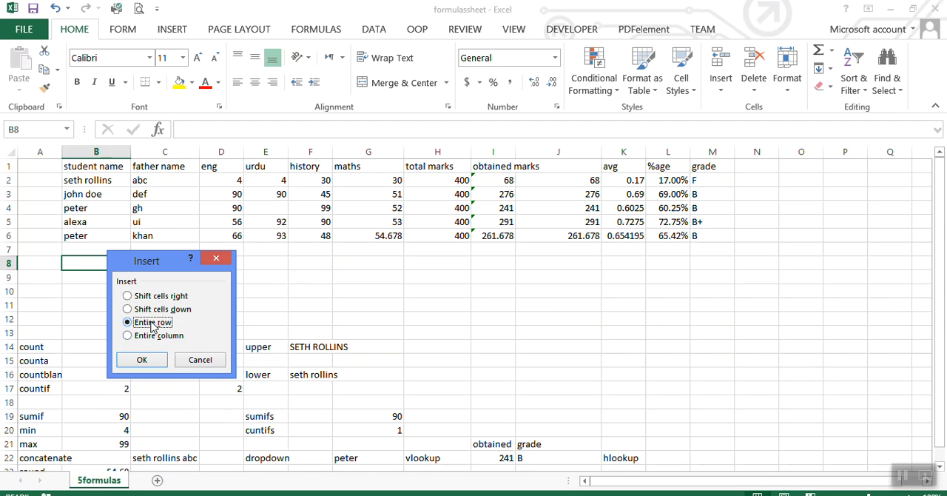
{"action": "left_click", "coordinate": [151, 355]}
{"action": "key", "text": "Right"}
{"action": "key", "text": "Right"}
{"action": "key", "text": "Right"}
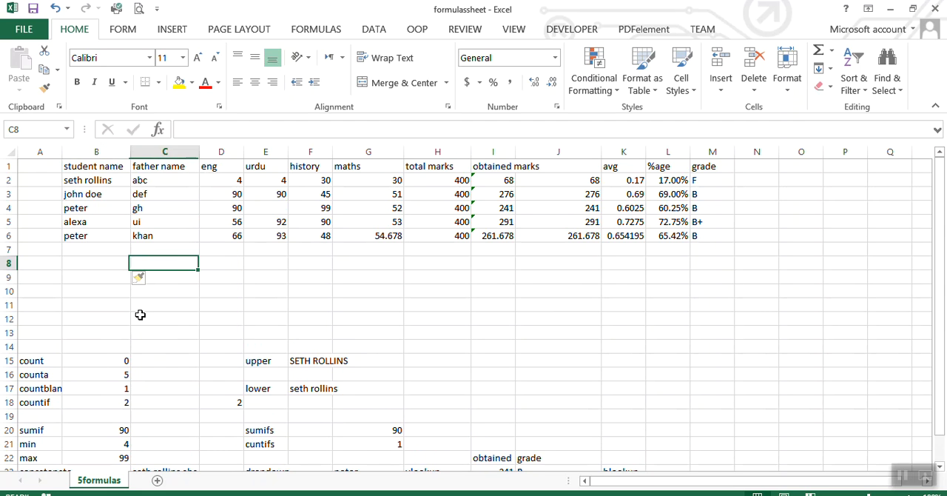
{"action": "key", "text": "Right"}
{"action": "key", "text": "Right"}
{"action": "key", "text": "Right"}
{"action": "key", "text": "Right"}
{"action": "key", "text": "Right"}
{"action": "key", "text": "Right"}
{"action": "key", "text": "Right"}
{"action": "key", "text": "Right"}
{"action": "key", "text": "Right"}
{"action": "key", "text": "Right"}
{"action": "key", "text": "Right"}
{"action": "key", "text": "Right"}
{"action": "key", "text": "Right"}
{"action": "key", "text": "Right"}
{"action": "key", "text": "Right"}
{"action": "key", "text": "Right"}
{"action": "key", "text": "Right"}
{"action": "key", "text": "Right"}
{"action": "key", "text": "Right"}
{"action": "key", "text": "Right"}
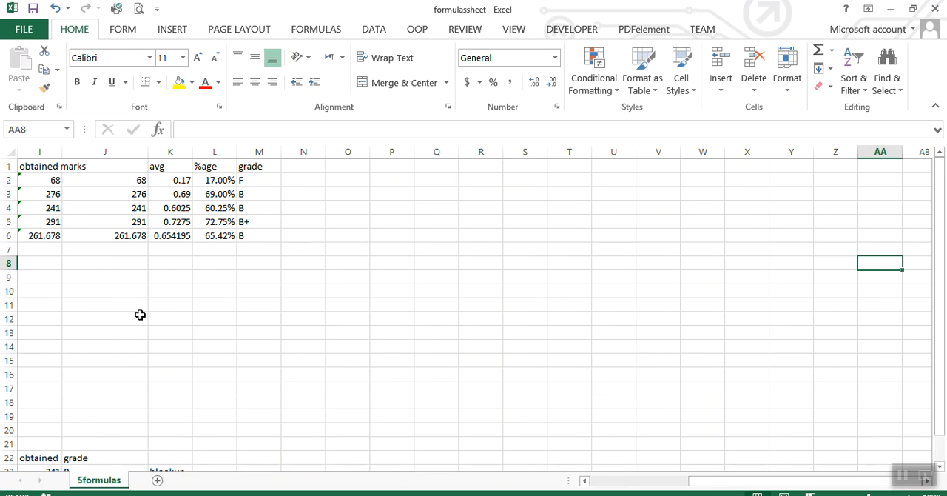
{"action": "key", "text": "Home"}
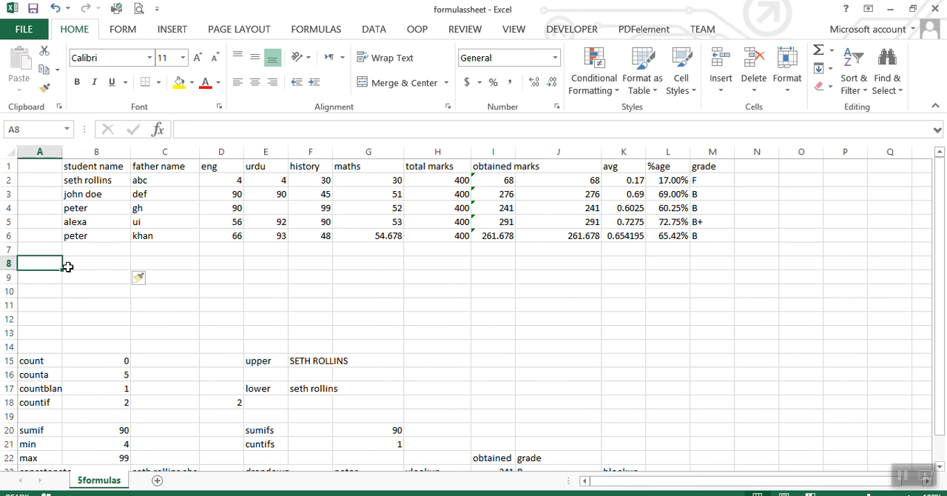
Copy the marks table B1:M6 and paste it transposed at B8.
{"action": "left_click_drag", "start_coordinate": [85, 172], "coordinate": [706, 234]}
{"action": "key", "text": "ctrl+c"}
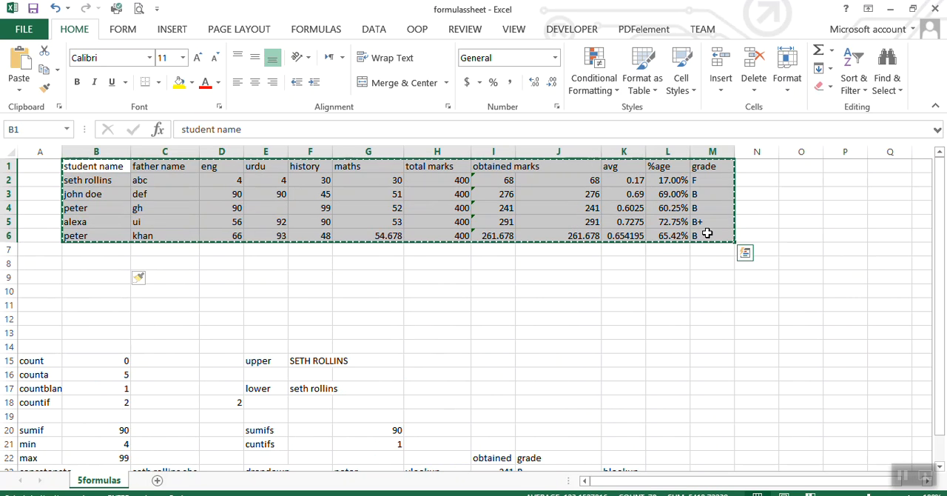
{"action": "right_click", "coordinate": [78, 260]}
{"action": "mouse_move", "coordinate": [222, 305]}
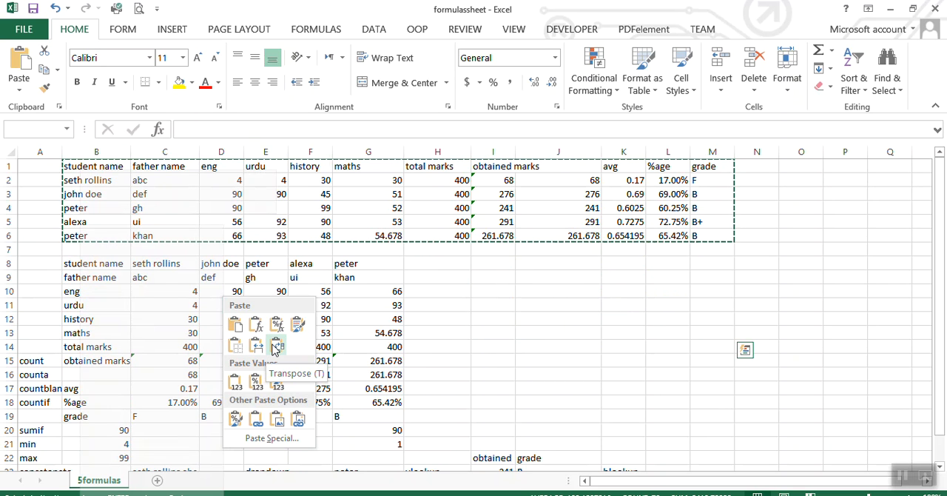
{"action": "left_click", "coordinate": [276, 348]}
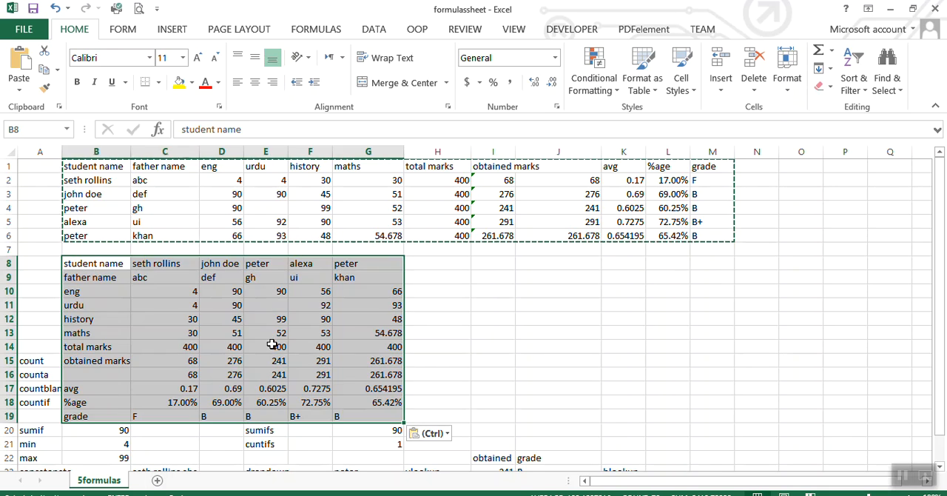
{"action": "left_click", "coordinate": [470, 351]}
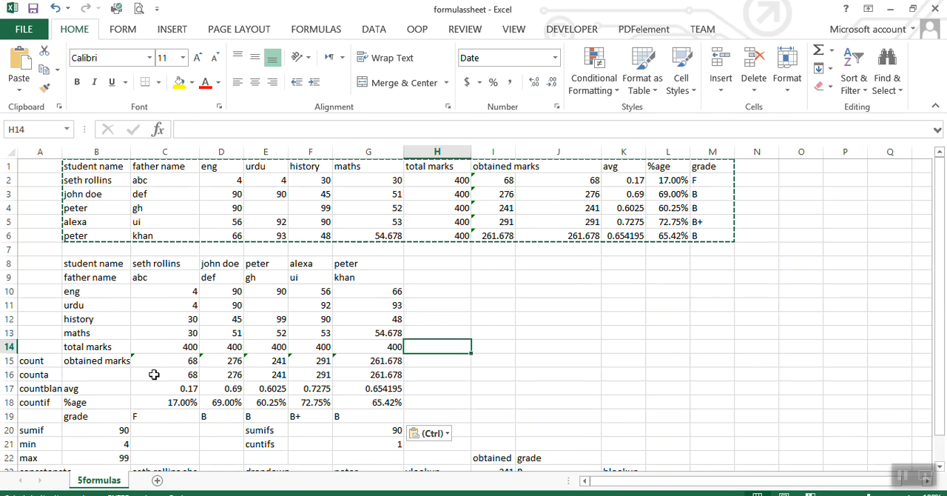
Begin an HLOOKUP formula in L23 beside the hlookup label, using G23 as the lookup value.
{"action": "left_click", "coordinate": [25, 276]}
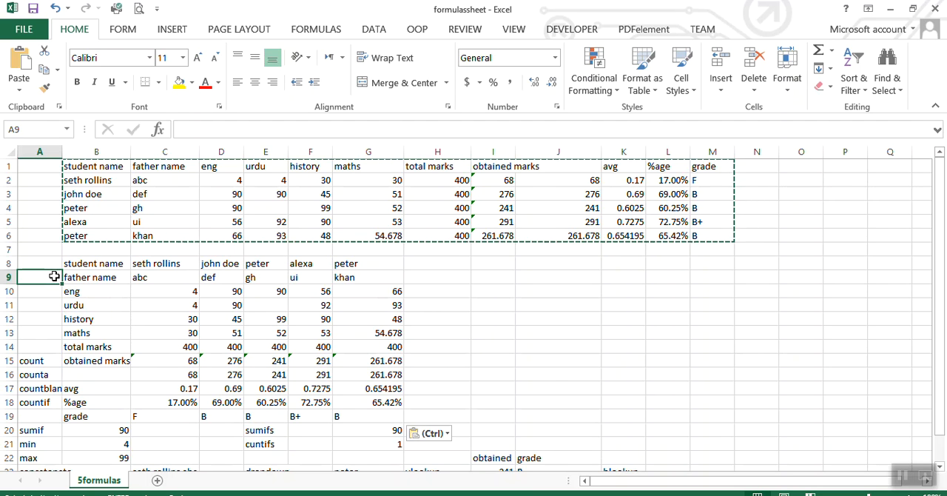
{"action": "key", "text": "Escape"}
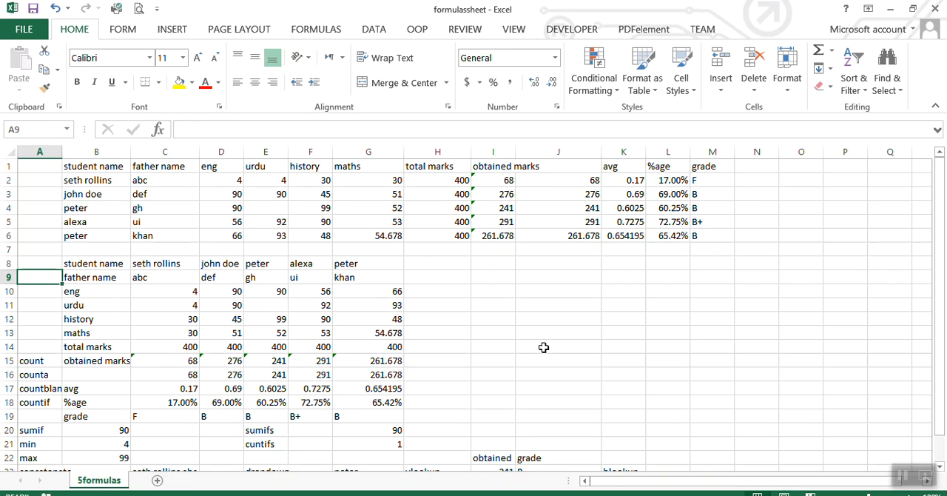
{"action": "left_click_drag", "start_coordinate": [939, 341], "coordinate": [940, 351]}
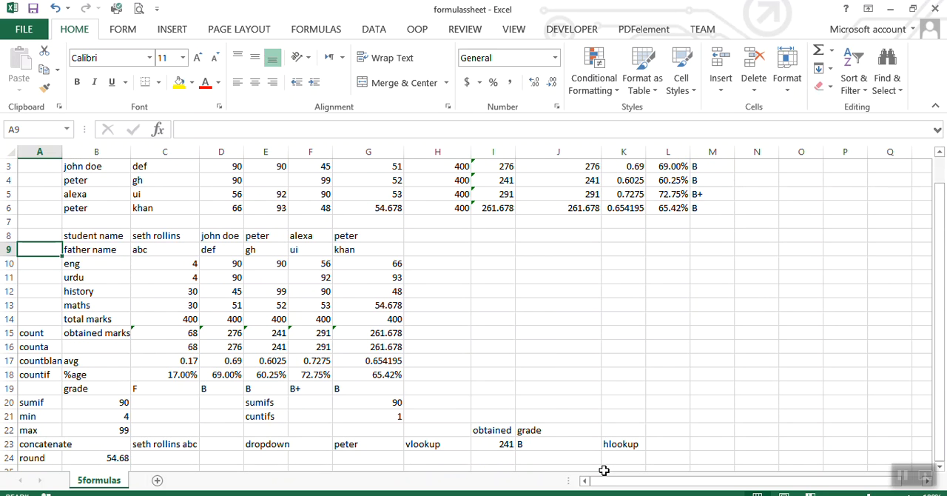
{"action": "left_click", "coordinate": [658, 444]}
{"action": "type", "text": "="}
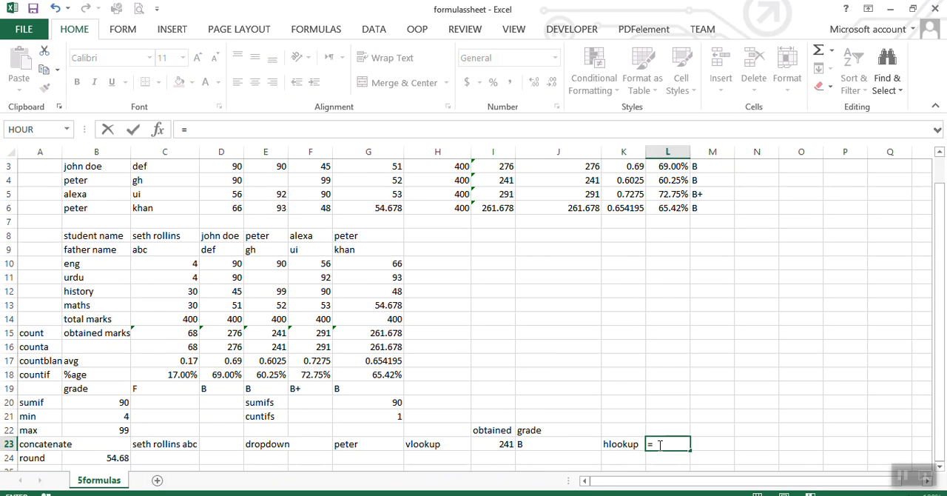
{"action": "type", "text": "hlo"}
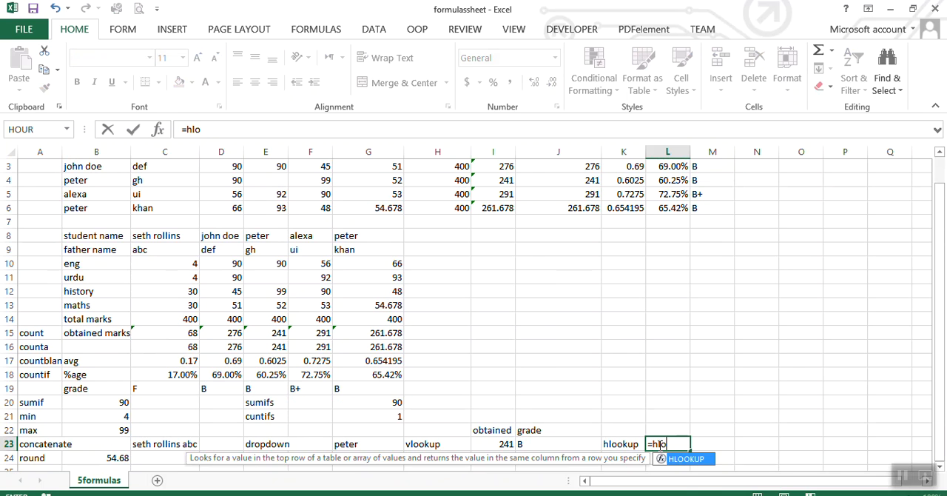
{"action": "double_click", "coordinate": [692, 460]}
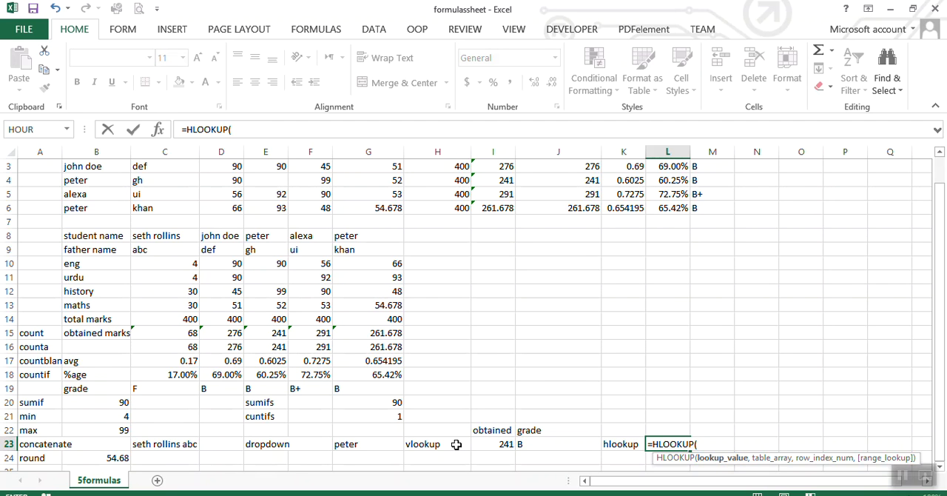
{"action": "left_click", "coordinate": [365, 443]}
{"action": "type", "text": ","}
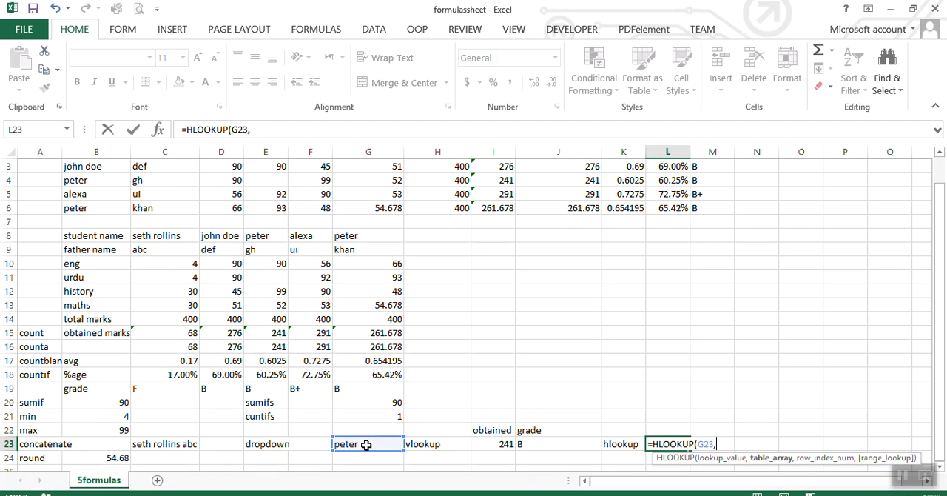
Try completing the HLOOKUP with table array B1:M6, row index 4 and FALSE for exact match, and clear L23.
{"action": "left_click", "coordinate": [707, 208]}
{"action": "left_click_drag", "start_coordinate": [646, 182], "coordinate": [97, 152]}
{"action": "type", "text": ","}
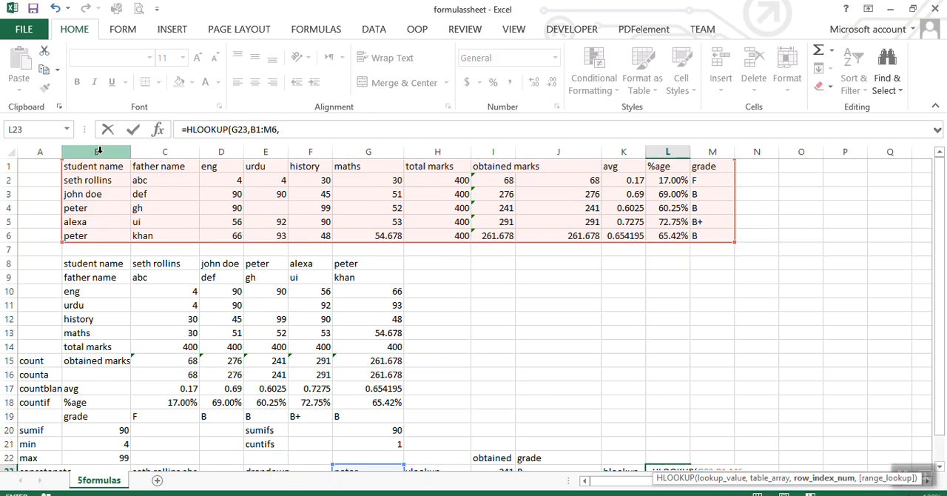
{"action": "left_click", "coordinate": [291, 126]}
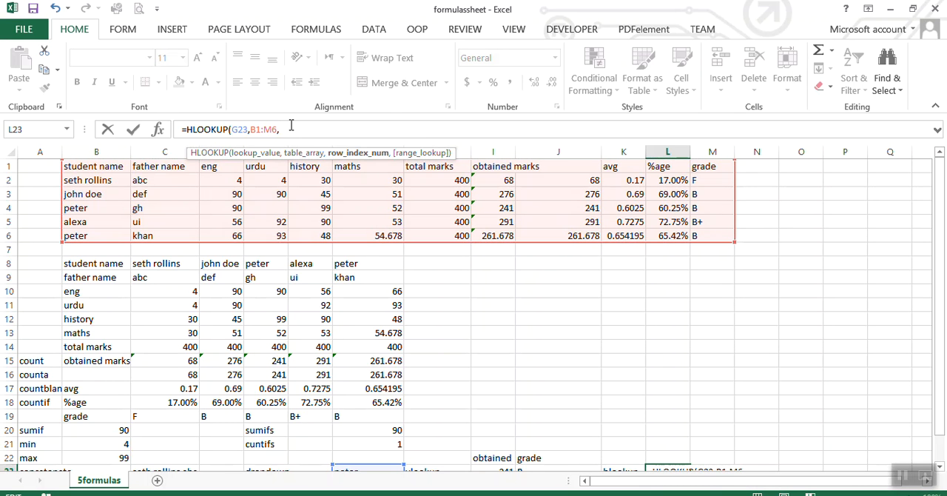
{"action": "type", "text": "4,"}
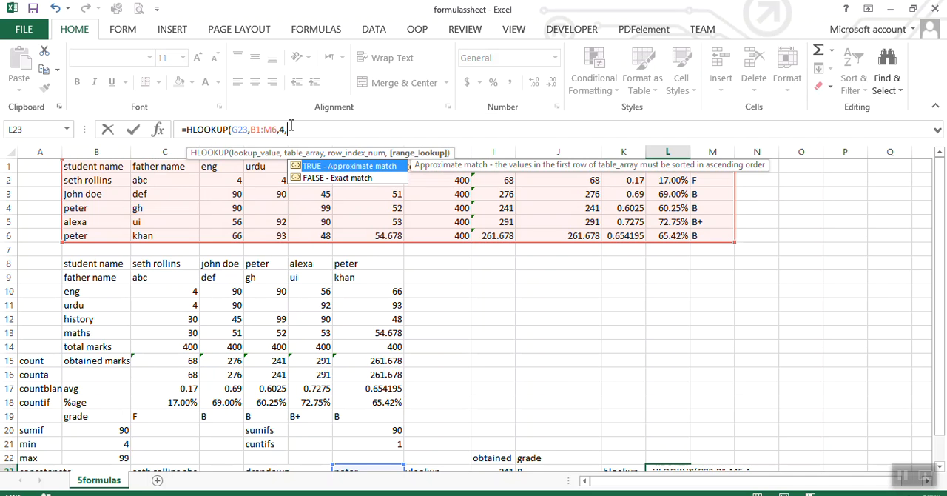
{"action": "left_click", "coordinate": [341, 178]}
{"action": "double_click", "coordinate": [341, 178]}
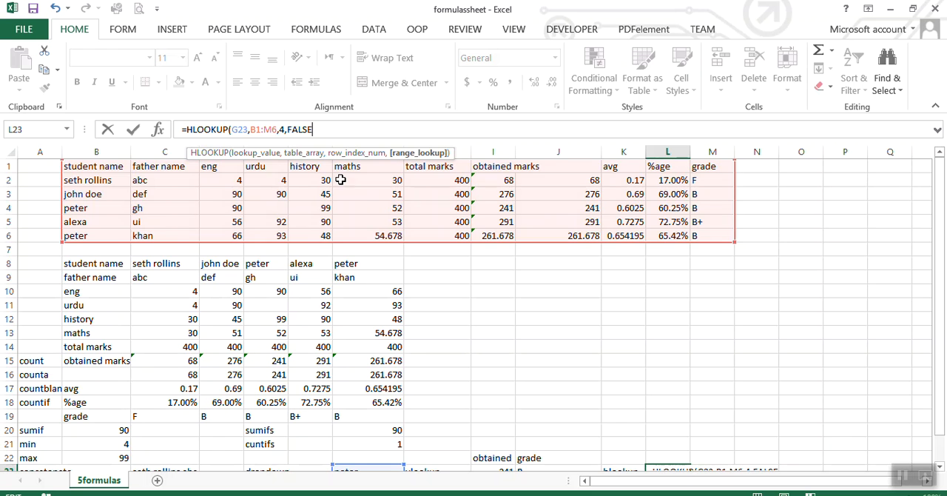
{"action": "type", "text": ")"}
{"action": "key", "text": "Return"}
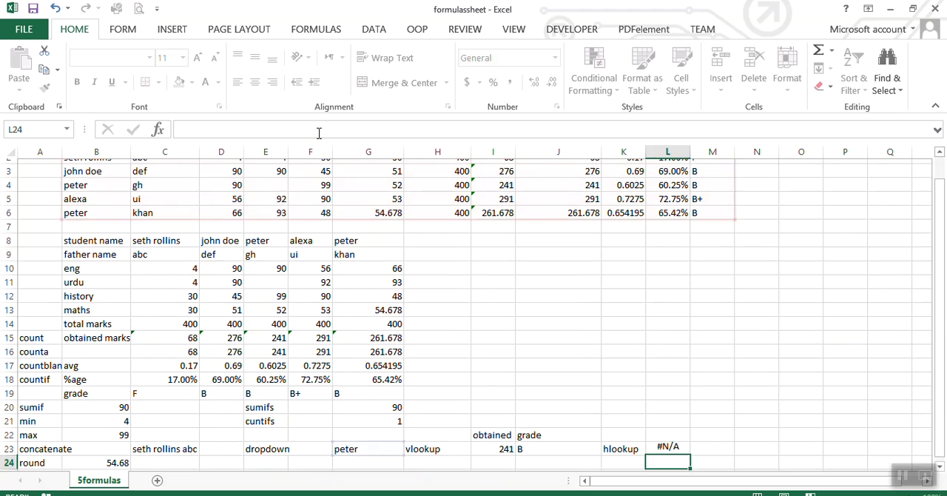
{"action": "left_click", "coordinate": [670, 444]}
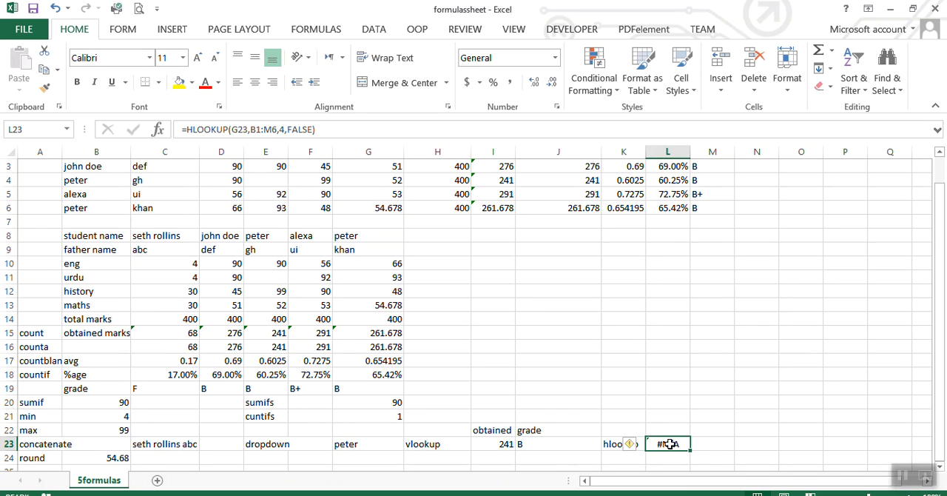
{"action": "key", "text": "Delete"}
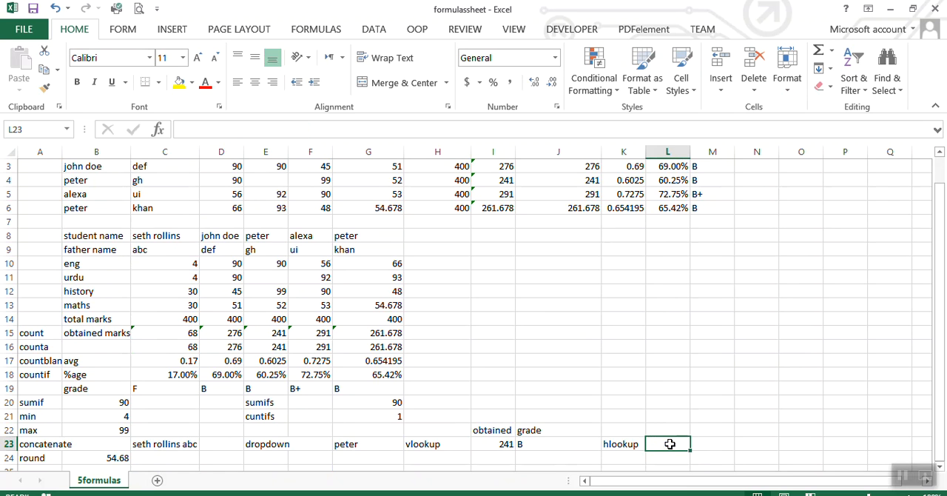
Start a fresh HLOOKUP function in the emptied cell L23.
{"action": "left_click", "coordinate": [231, 126]}
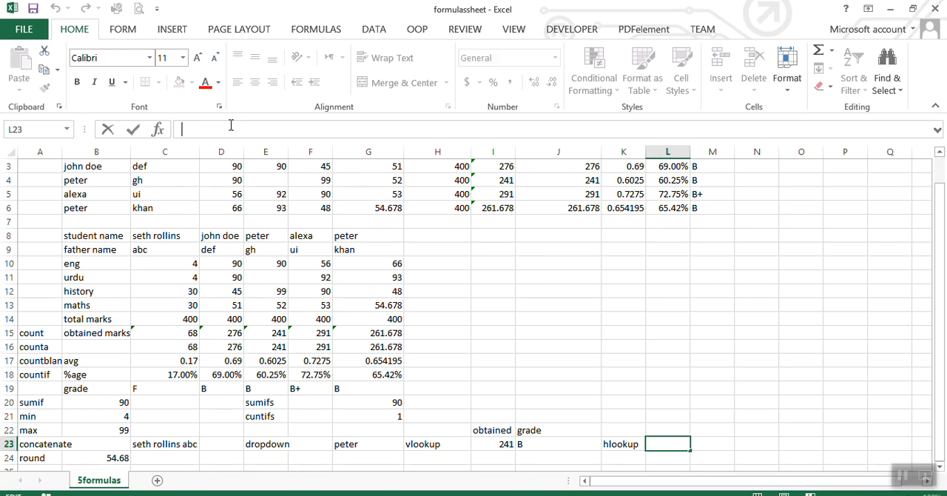
{"action": "type", "text": "=hl"}
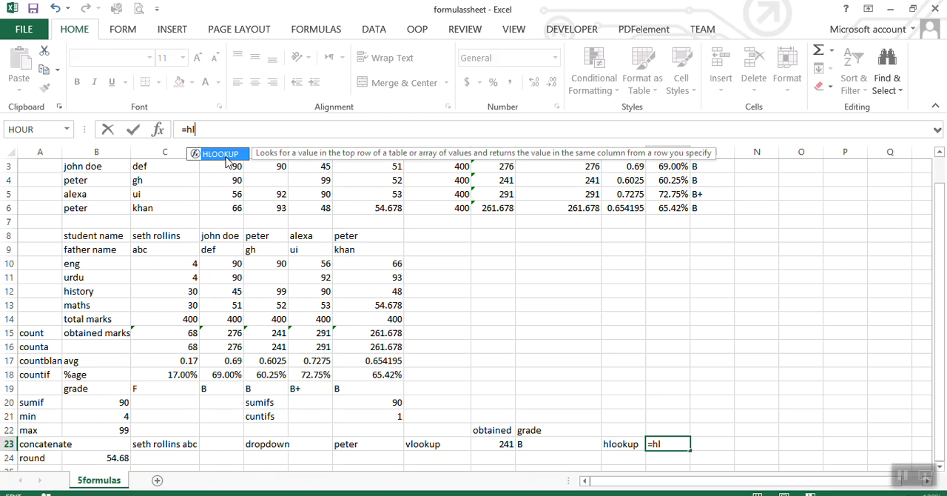
{"action": "key", "text": "Tab"}
{"action": "type", "text": ","}
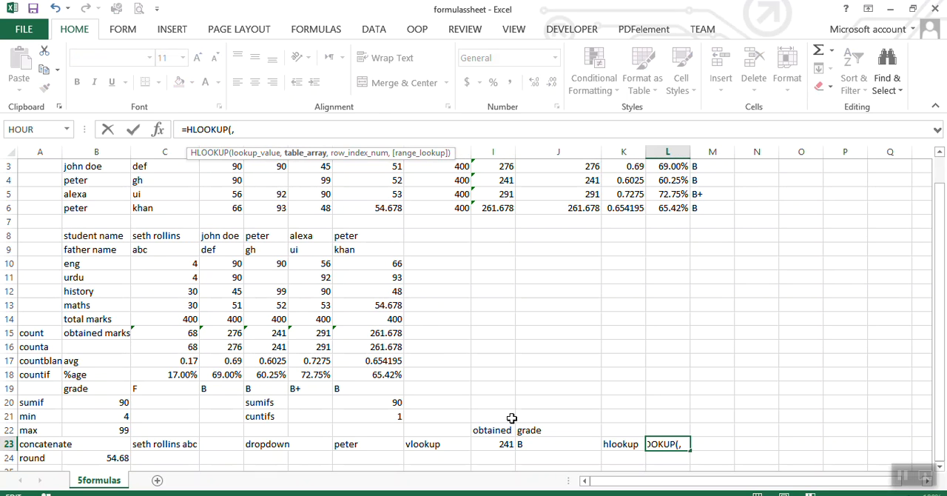
{"action": "left_click", "coordinate": [368, 441]}
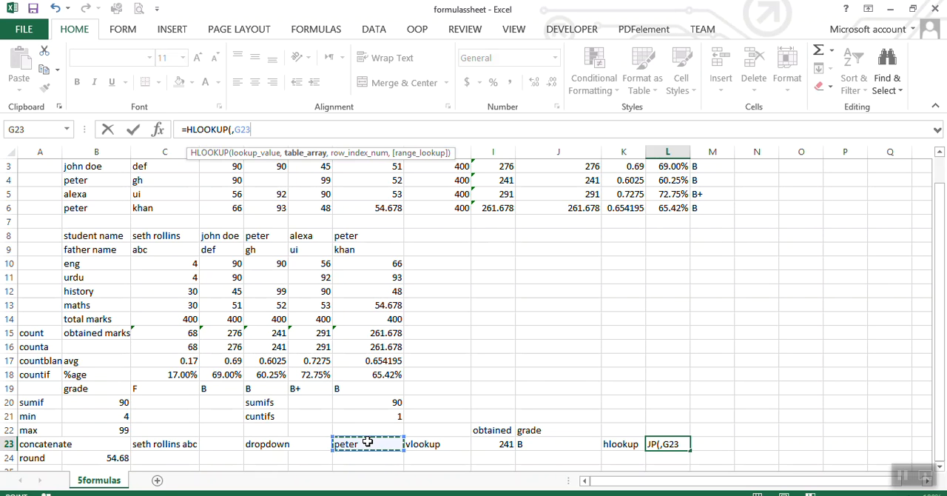
{"action": "type", "text": ","}
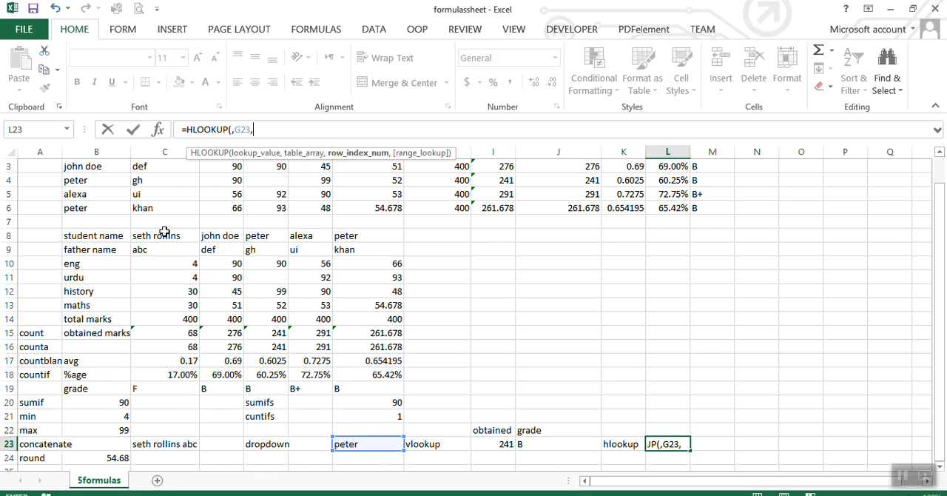
{"action": "left_click_drag", "start_coordinate": [89, 235], "coordinate": [380, 326]}
{"action": "type", "text": ","}
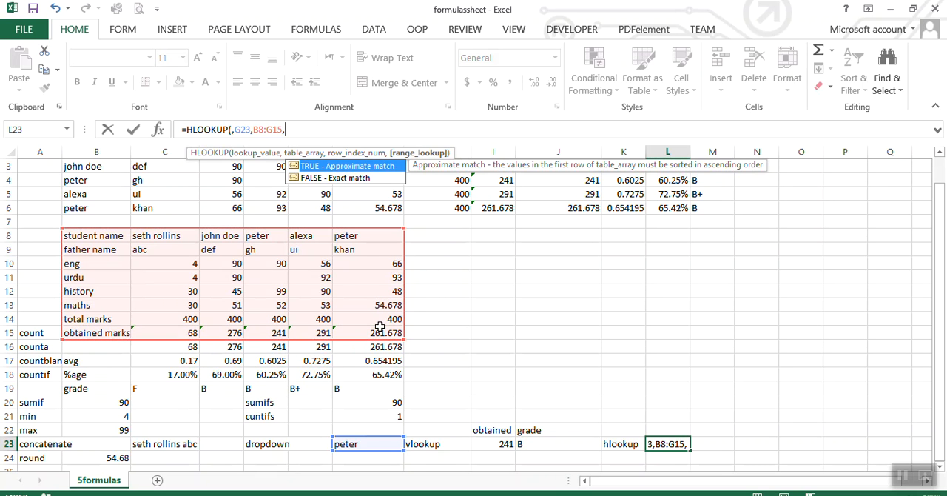
{"action": "left_click", "coordinate": [301, 129]}
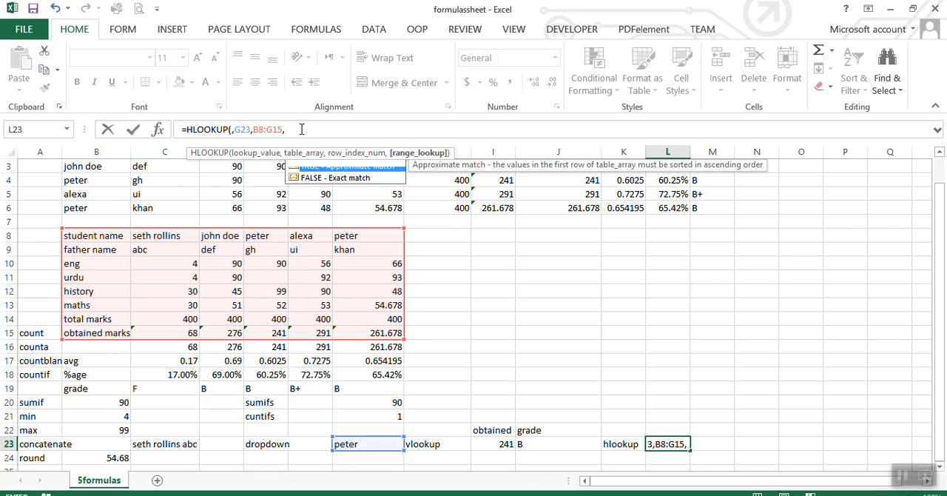
{"action": "key", "text": "BackSpace"}
{"action": "key", "text": "BackSpace"}
{"action": "key", "text": "BackSpace"}
{"action": "key", "text": "BackSpace"}
{"action": "key", "text": "BackSpace"}
{"action": "key", "text": "BackSpace"}
{"action": "key", "text": "BackSpace"}
{"action": "key", "text": "BackSpace"}
{"action": "key", "text": "BackSpace"}
{"action": "key", "text": "BackSpace"}
{"action": "key", "text": "BackSpace"}
{"action": "key", "text": "BackSpace"}
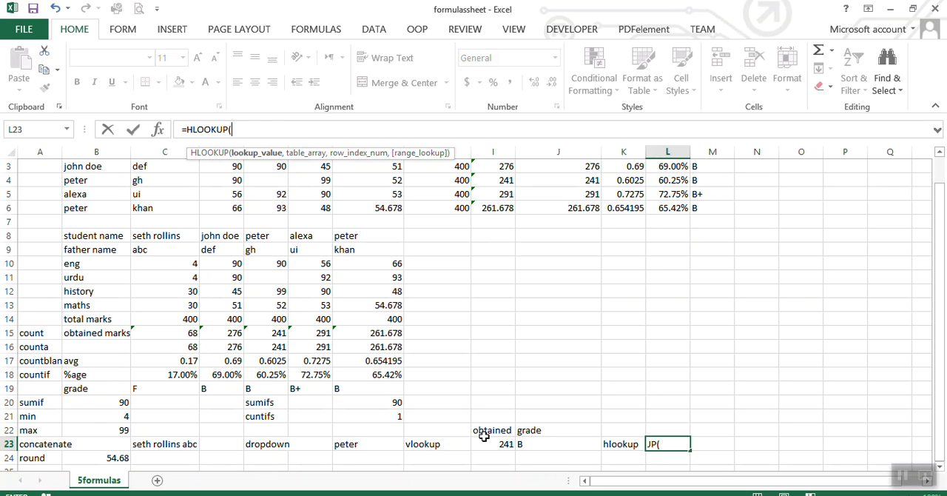
Complete the L23 HLOOKUP with lookup value G23, table array B8:G15, row index 9 and FALSE for exact match.
{"action": "left_click", "coordinate": [392, 444]}
{"action": "type", "text": ","}
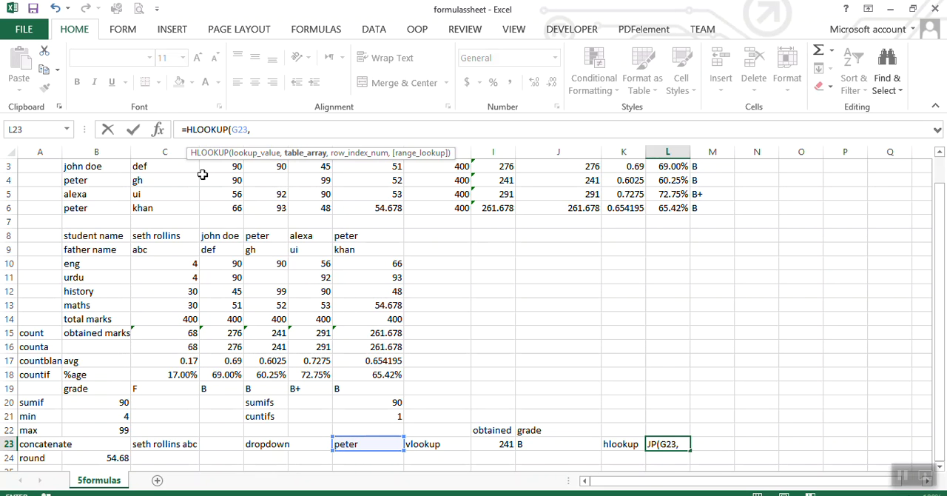
{"action": "left_click_drag", "start_coordinate": [86, 235], "coordinate": [368, 342]}
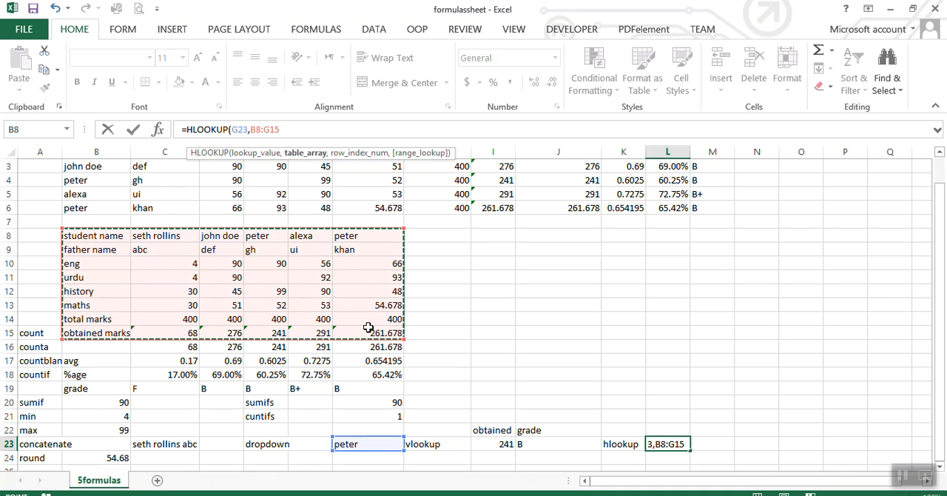
{"action": "type", "text": ","}
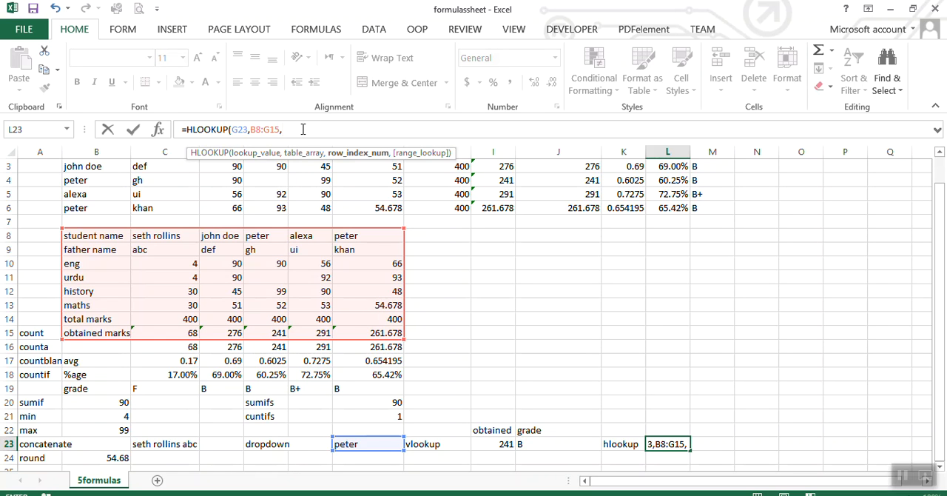
{"action": "type", "text": "9,"}
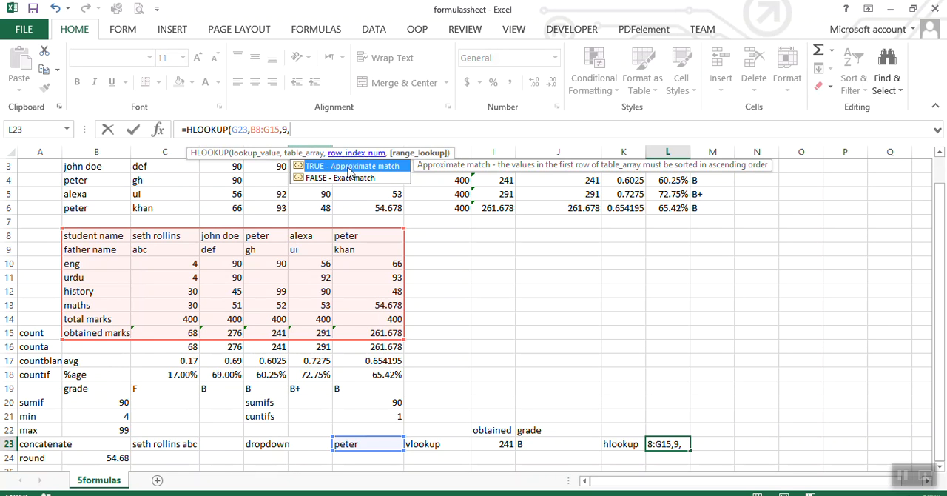
{"action": "double_click", "coordinate": [356, 178]}
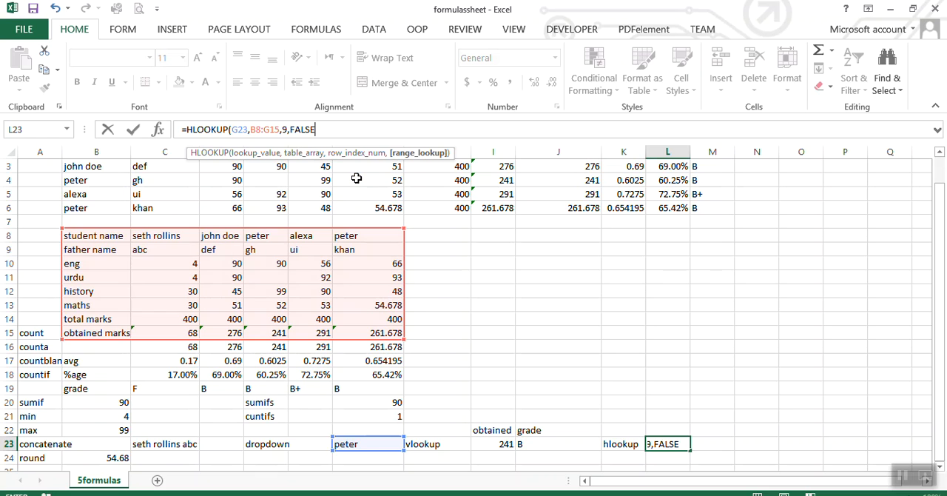
{"action": "type", "text": ")"}
{"action": "key", "text": "Return"}
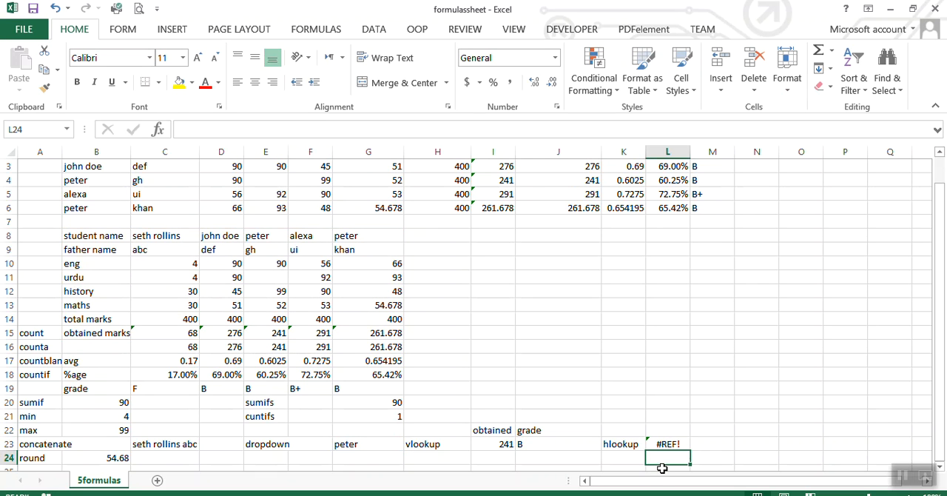
Inspect the HLOOKUP formula in L23 and its lookup value cell G23.
{"action": "left_click", "coordinate": [666, 445]}
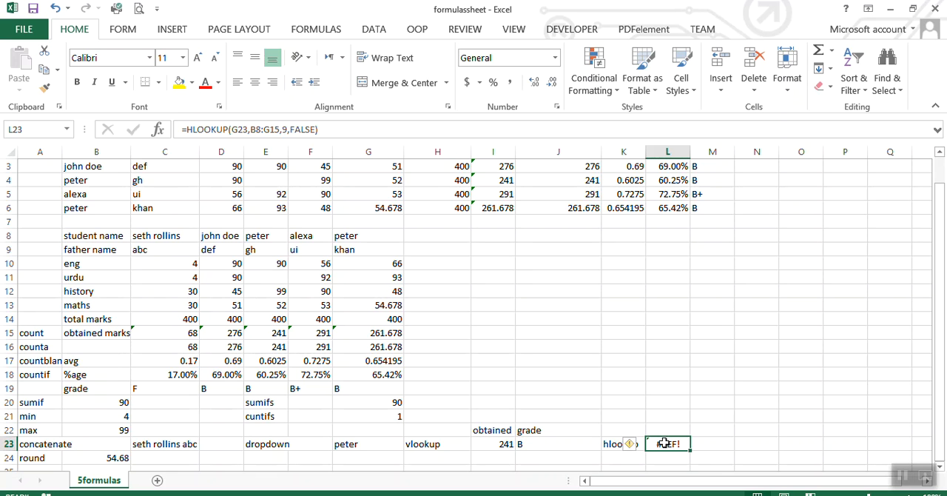
{"action": "mouse_move", "coordinate": [631, 448]}
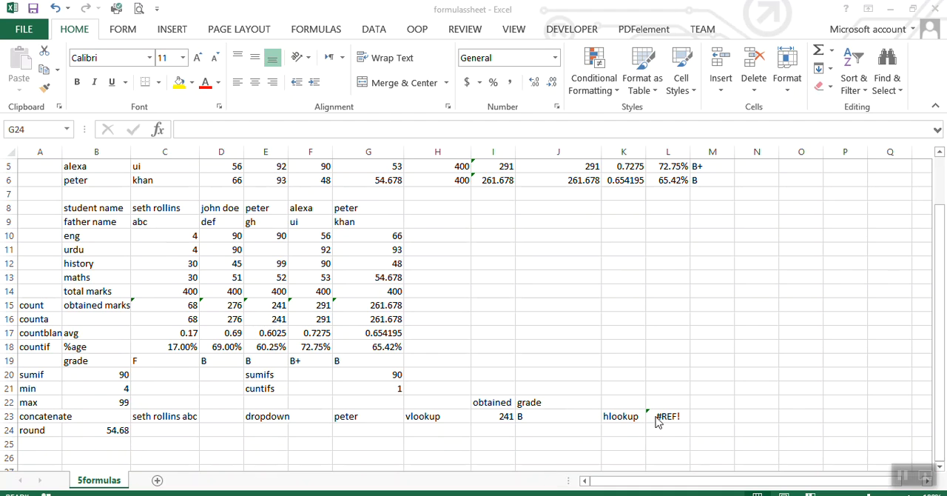
{"action": "left_click", "coordinate": [655, 416]}
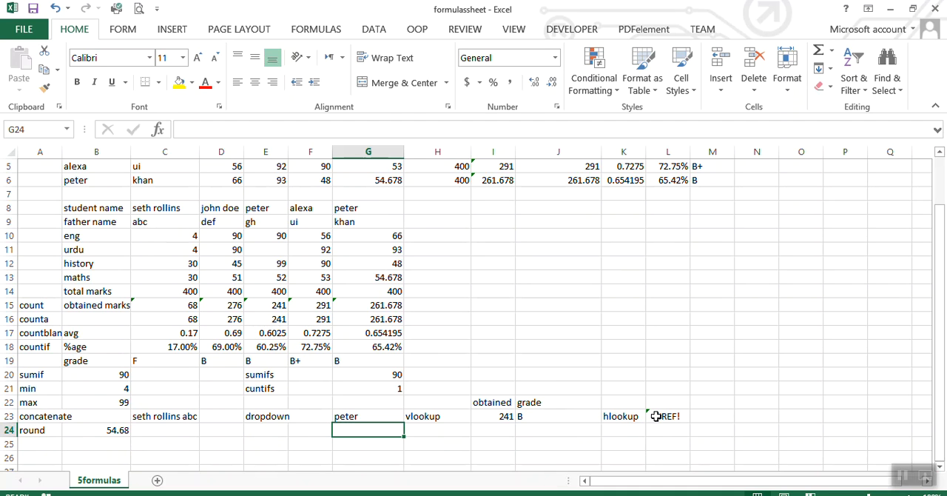
{"action": "left_click", "coordinate": [370, 417]}
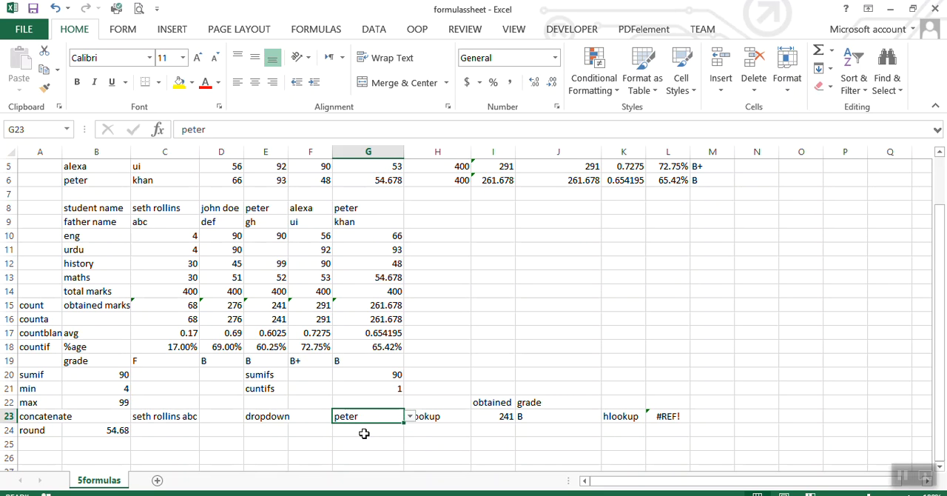
Add a list validation dropdown to G24 with source =$C$8:$G$8 and choose the first student name.
{"action": "left_click", "coordinate": [364, 432]}
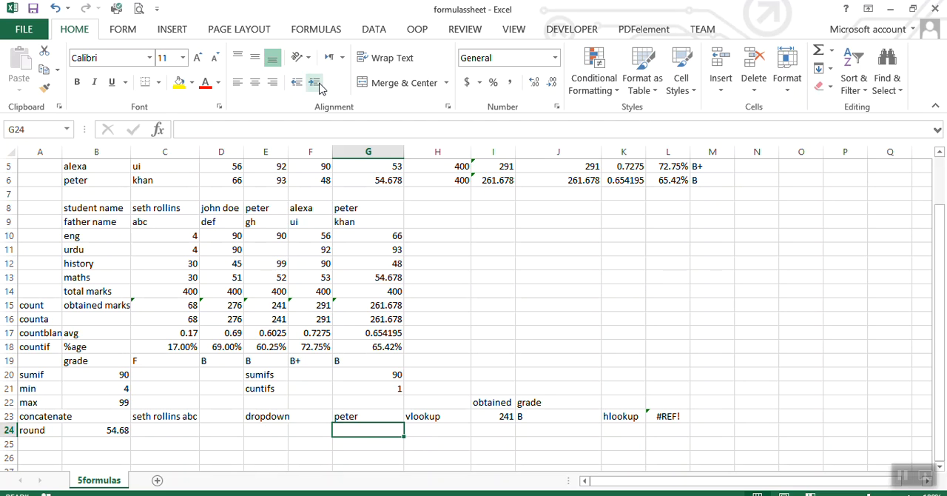
{"action": "left_click", "coordinate": [373, 29]}
{"action": "left_click", "coordinate": [621, 94]}
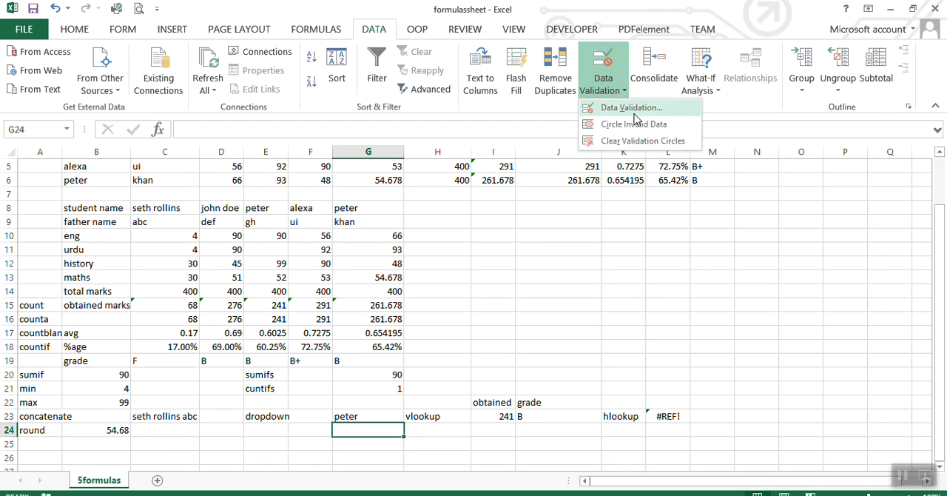
{"action": "left_click", "coordinate": [636, 119]}
{"action": "left_click", "coordinate": [626, 95]}
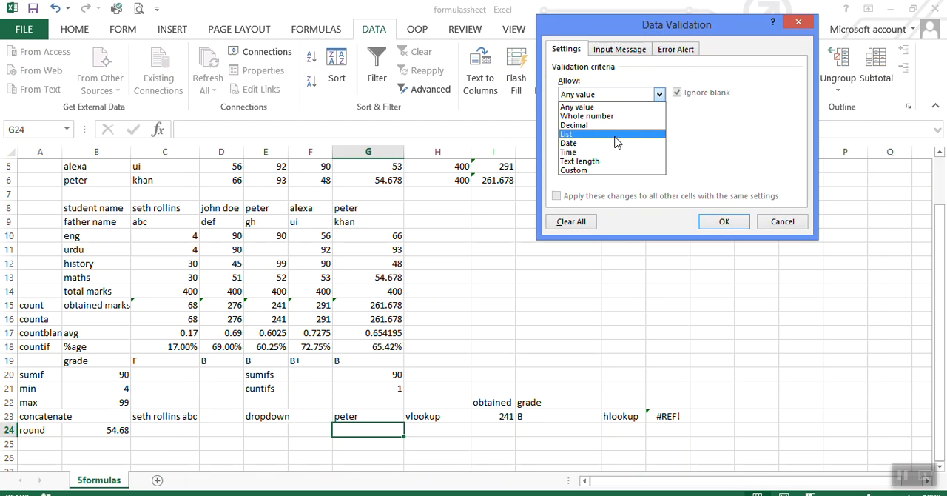
{"action": "left_click", "coordinate": [618, 134]}
{"action": "left_click", "coordinate": [740, 151]}
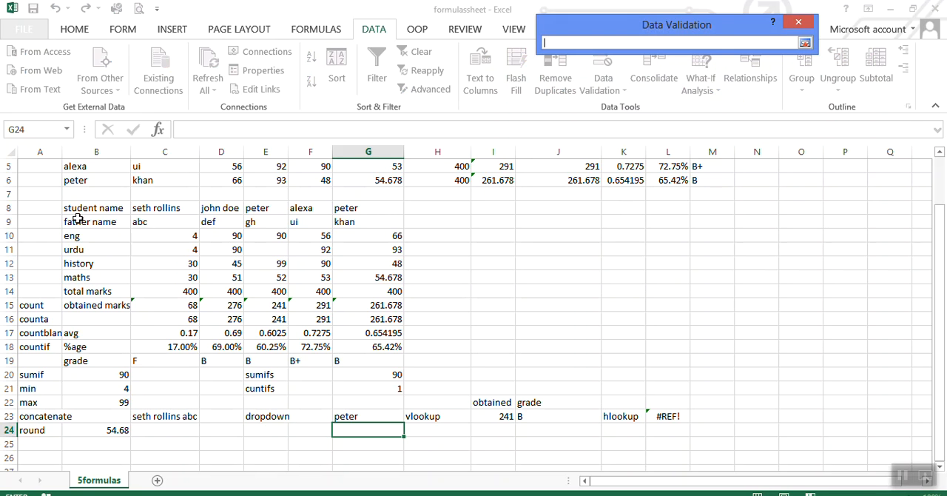
{"action": "left_click", "coordinate": [158, 209]}
{"action": "left_click_drag", "start_coordinate": [158, 209], "coordinate": [372, 190]}
{"action": "left_click", "coordinate": [807, 43]}
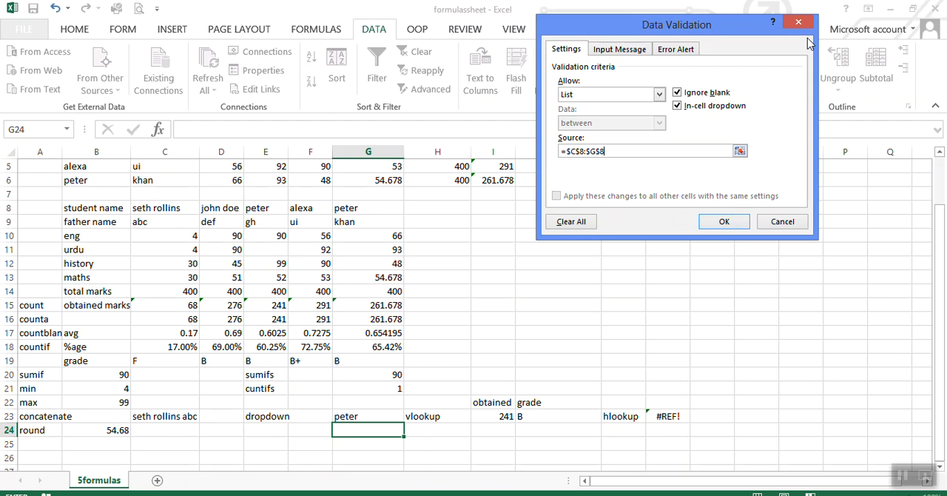
{"action": "left_click", "coordinate": [726, 221]}
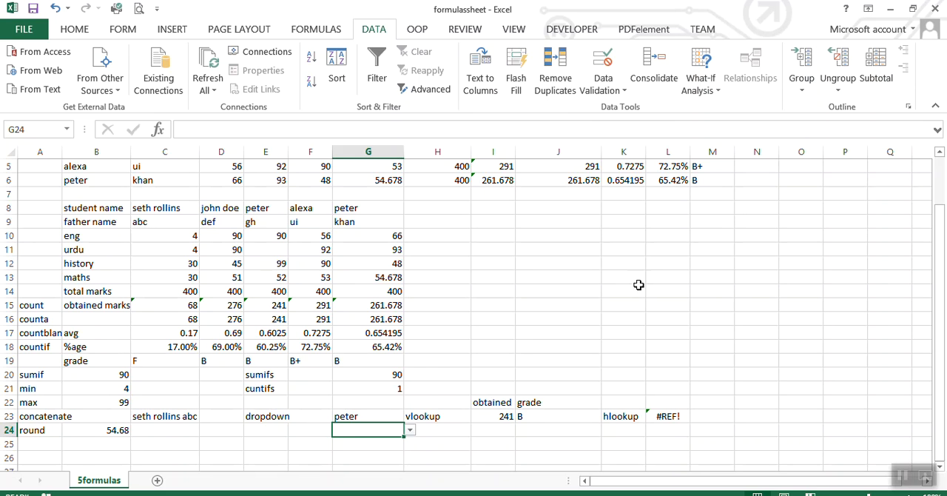
{"action": "left_click", "coordinate": [410, 429]}
{"action": "left_click", "coordinate": [395, 441]}
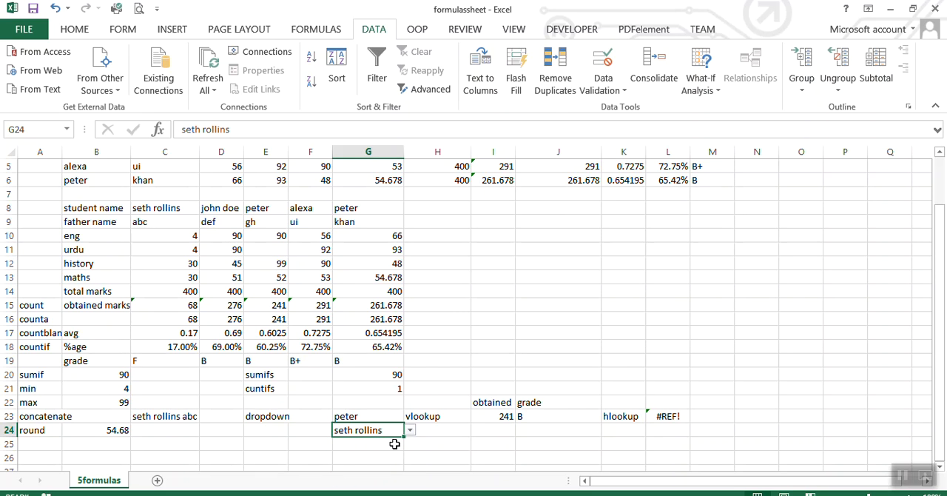
Change the lookup value of the HLOOKUP formula in L23 to G24.
{"action": "left_click", "coordinate": [663, 416]}
{"action": "left_click", "coordinate": [249, 130]}
{"action": "key", "text": "BackSpace"}
{"action": "type", "text": "4,B8:G15,9,FALSE)"}
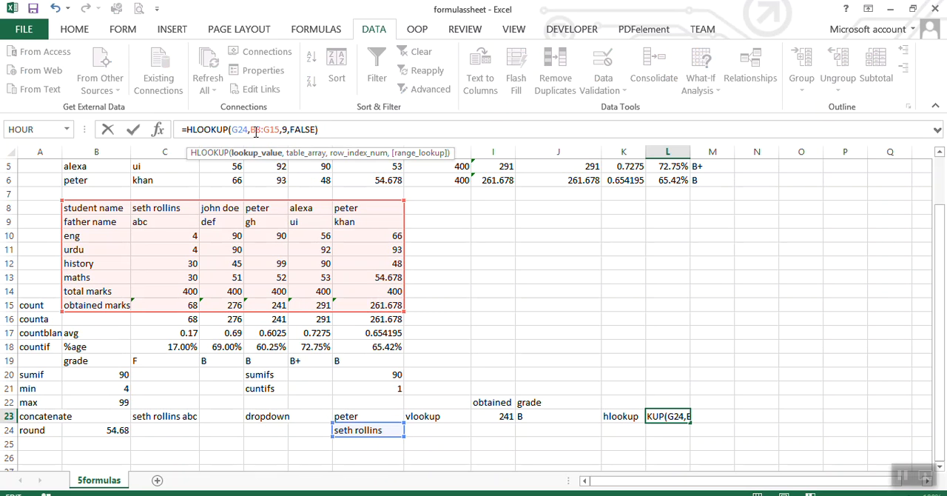
{"action": "left_click", "coordinate": [320, 133]}
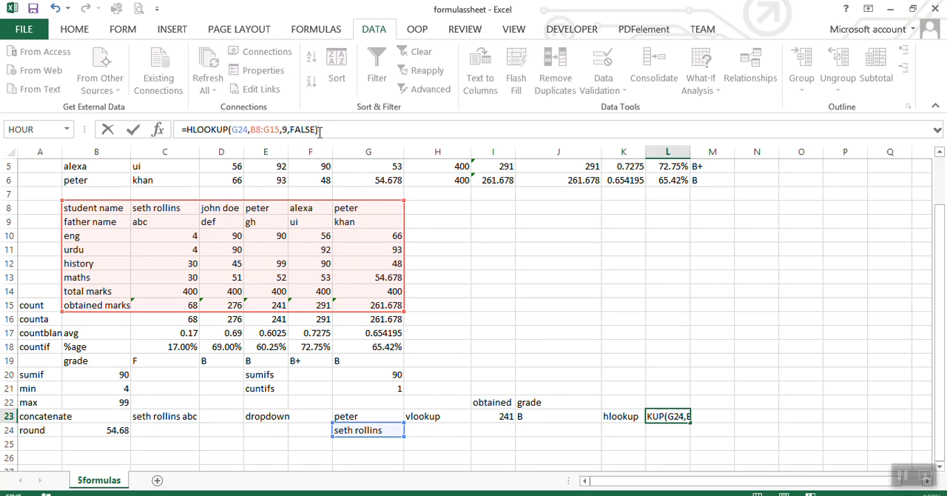
{"action": "key", "text": "Return"}
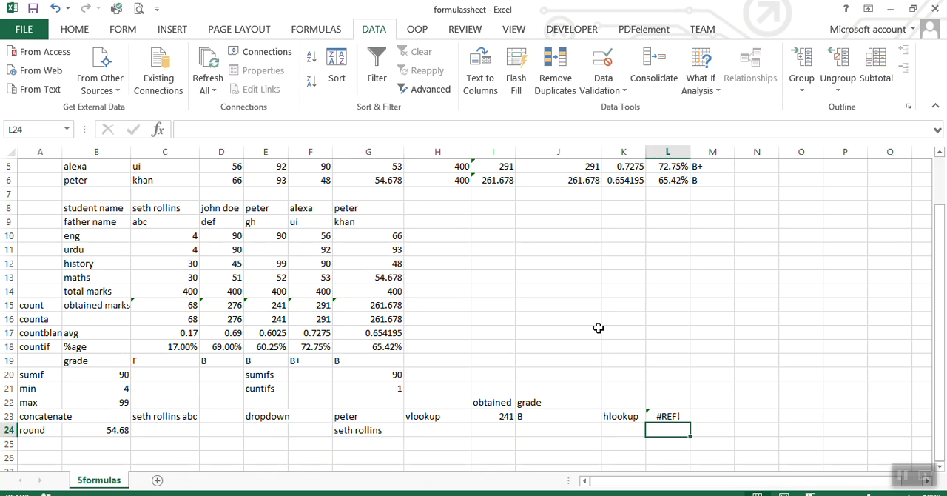
Choose the fourth student name from the G24 dropdown to test the HLOOKUP in L23.
{"action": "left_click", "coordinate": [359, 430]}
{"action": "left_click", "coordinate": [411, 431]}
{"action": "left_click", "coordinate": [381, 466]}
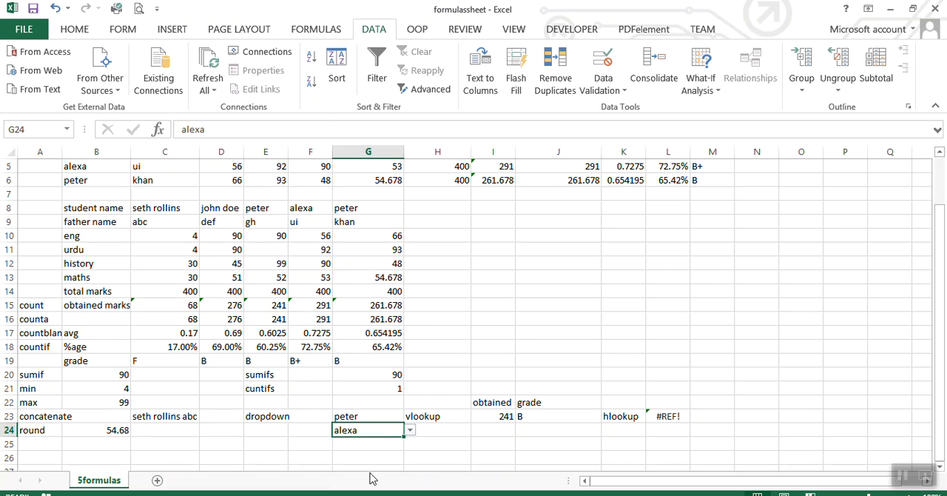
Clear L23 and start a new HLOOKUP there with G24 as the lookup value.
{"action": "left_click", "coordinate": [677, 417]}
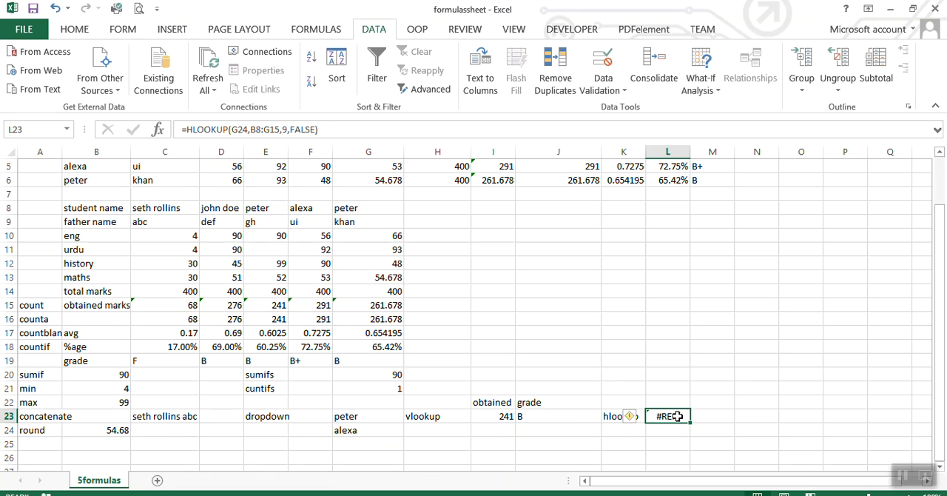
{"action": "key", "text": "BackSpace"}
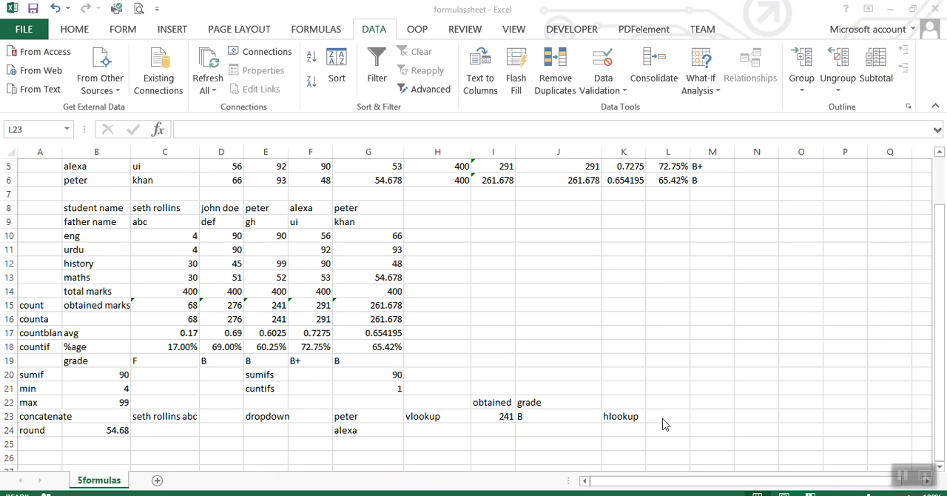
{"action": "left_click", "coordinate": [662, 417]}
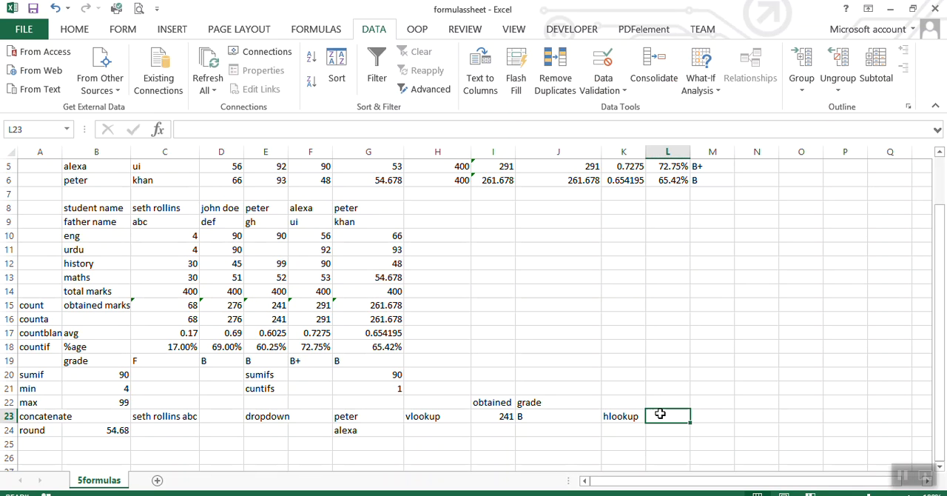
{"action": "type", "text": "=hlo"}
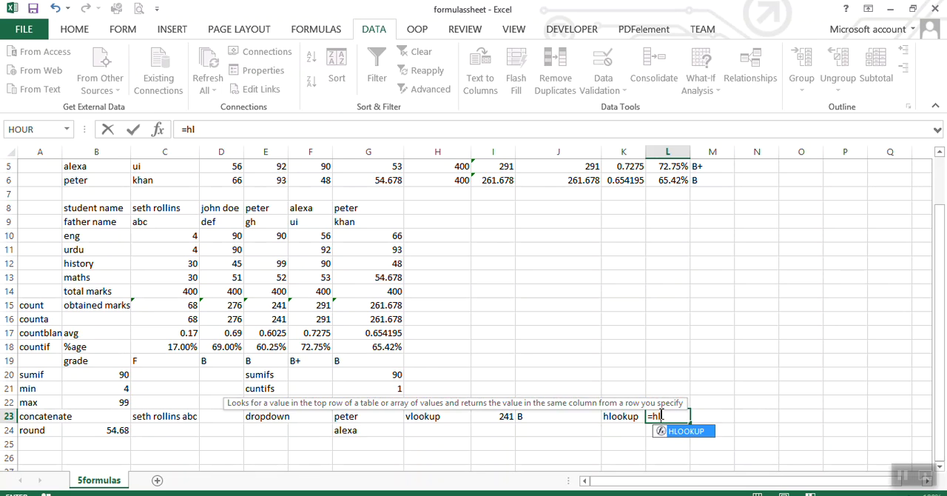
{"action": "double_click", "coordinate": [669, 435]}
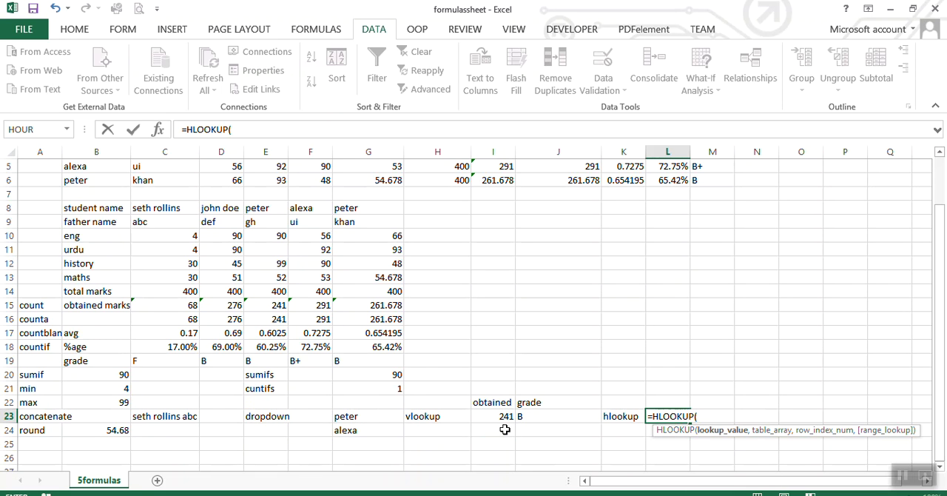
{"action": "left_click", "coordinate": [356, 431]}
{"action": "type", "text": ","}
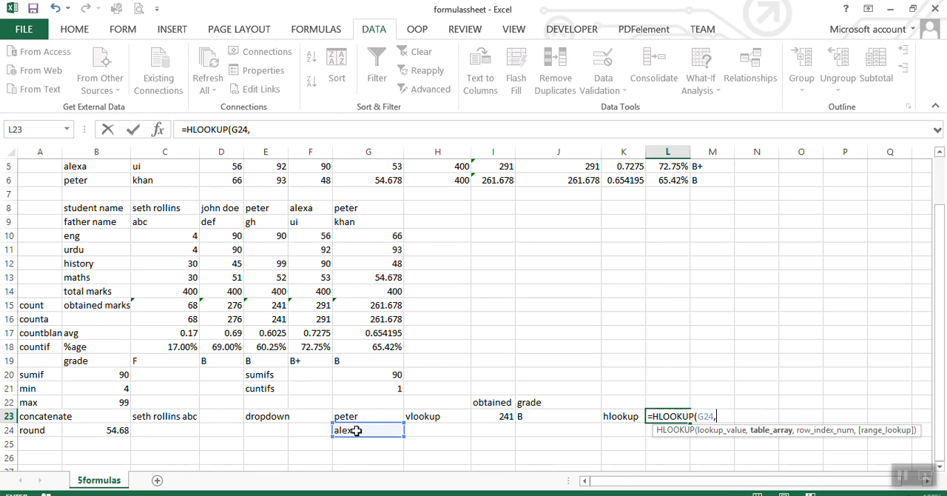
Complete the L23 HLOOKUP with table array B8:G15, row index 8 and FALSE for exact match.
{"action": "left_click", "coordinate": [92, 208]}
{"action": "left_click_drag", "start_coordinate": [92, 208], "coordinate": [367, 299]}
{"action": "type", "text": ","}
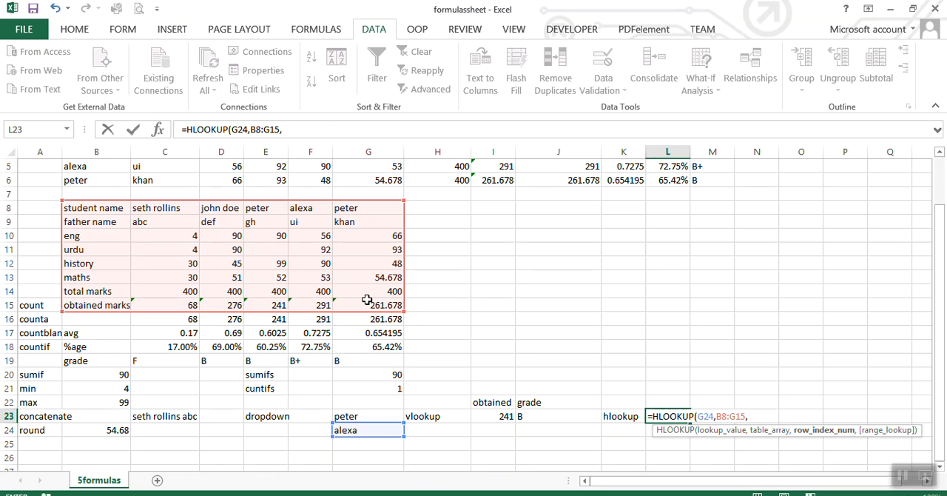
{"action": "type", "text": "8,"}
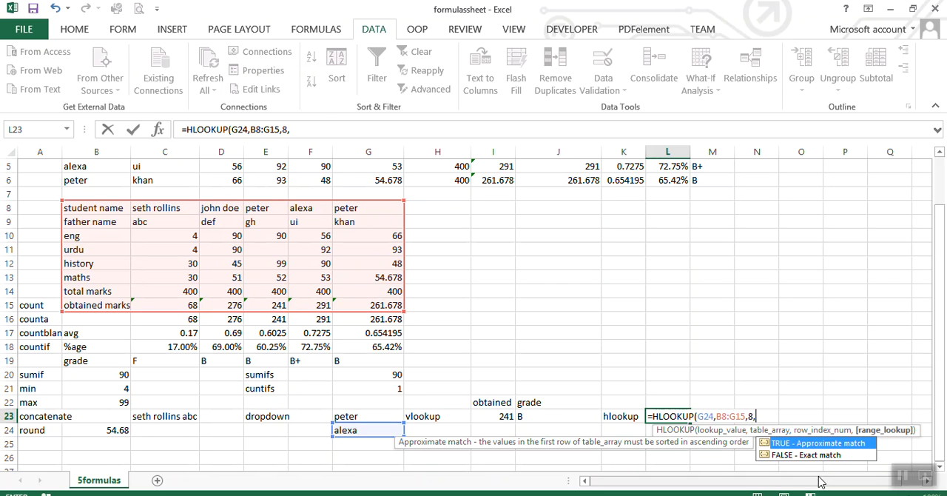
{"action": "double_click", "coordinate": [811, 455]}
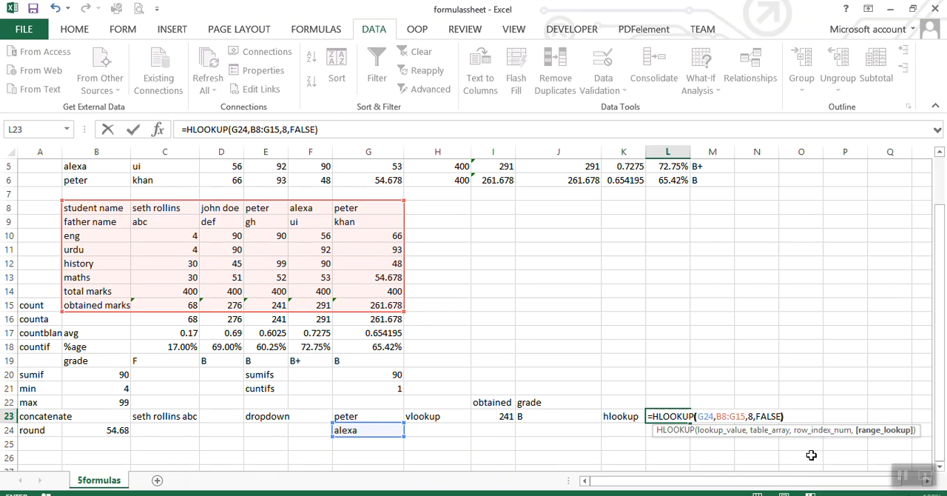
{"action": "key", "text": "Return"}
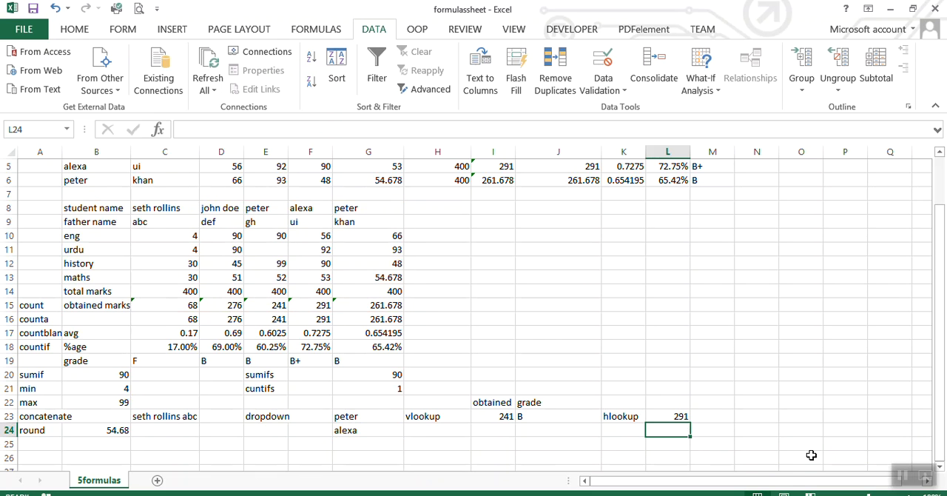
Switch the G24 dropdown to the second student name to test the rebuilt HLOOKUP.
{"action": "left_click", "coordinate": [373, 435]}
{"action": "left_click", "coordinate": [409, 430]}
{"action": "key", "text": "Up"}
{"action": "key", "text": "Return"}
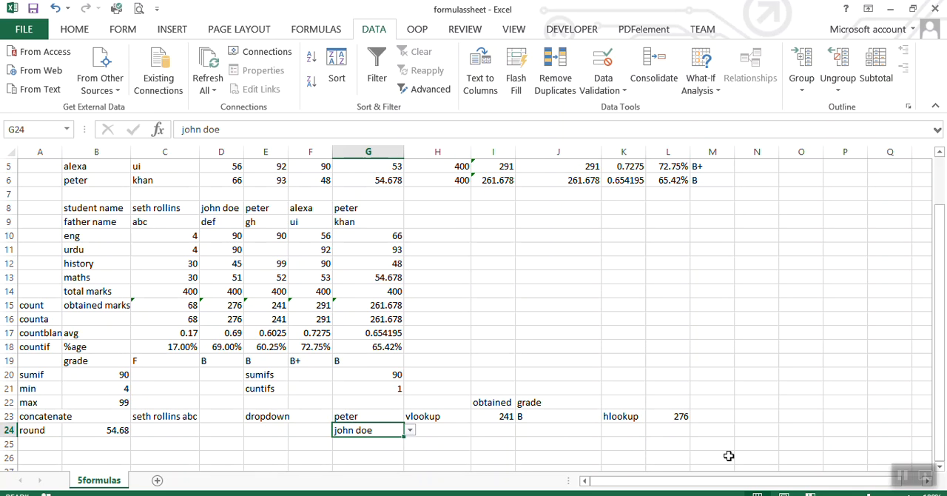